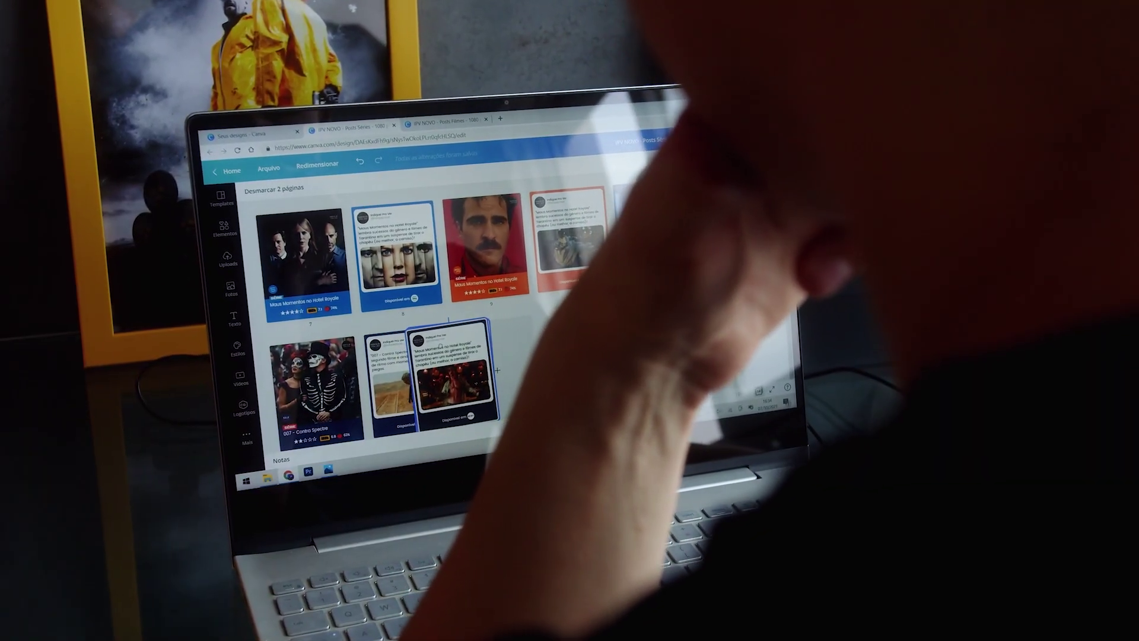
Rearrange the reel pages and bring up page 4 with the woman-and-laptop photo.
left_click_drag(447, 347, 448, 343)
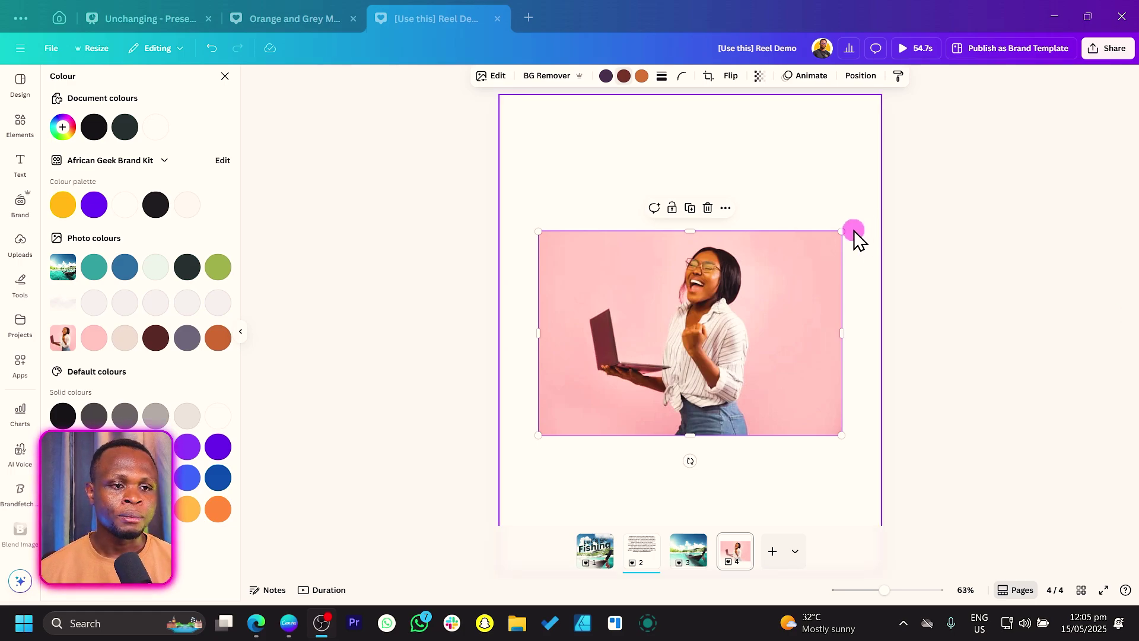
Enlarge the woman's photo to page width and mark only her laptop using Select area > Click.
left_click_drag(841, 231, 919, 179)
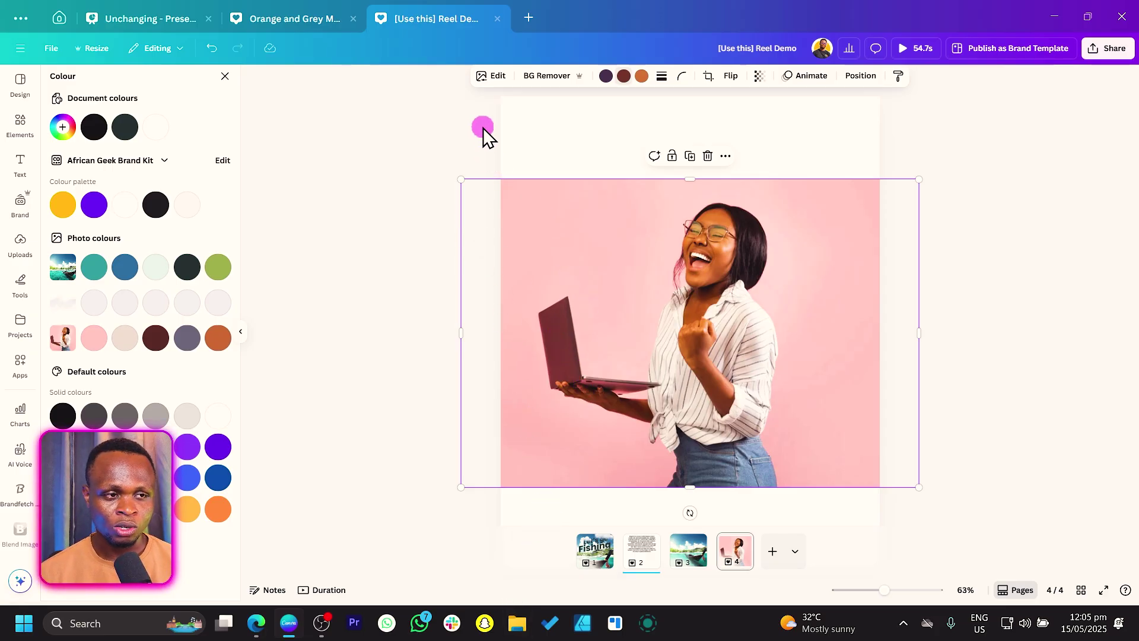
left_click(495, 76)
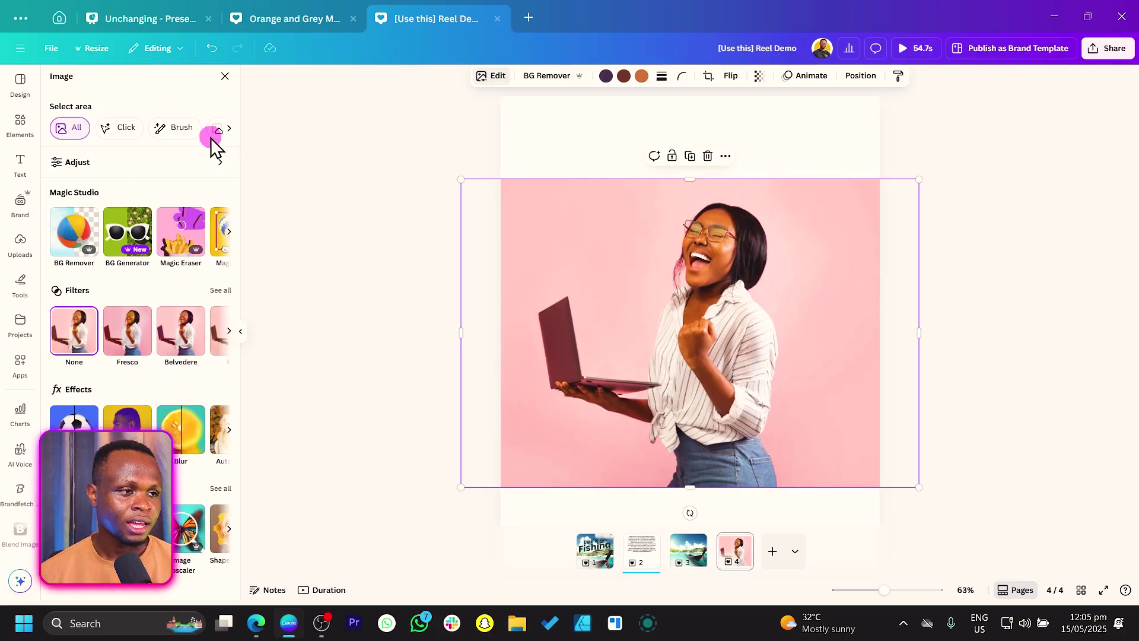
left_click(118, 128)
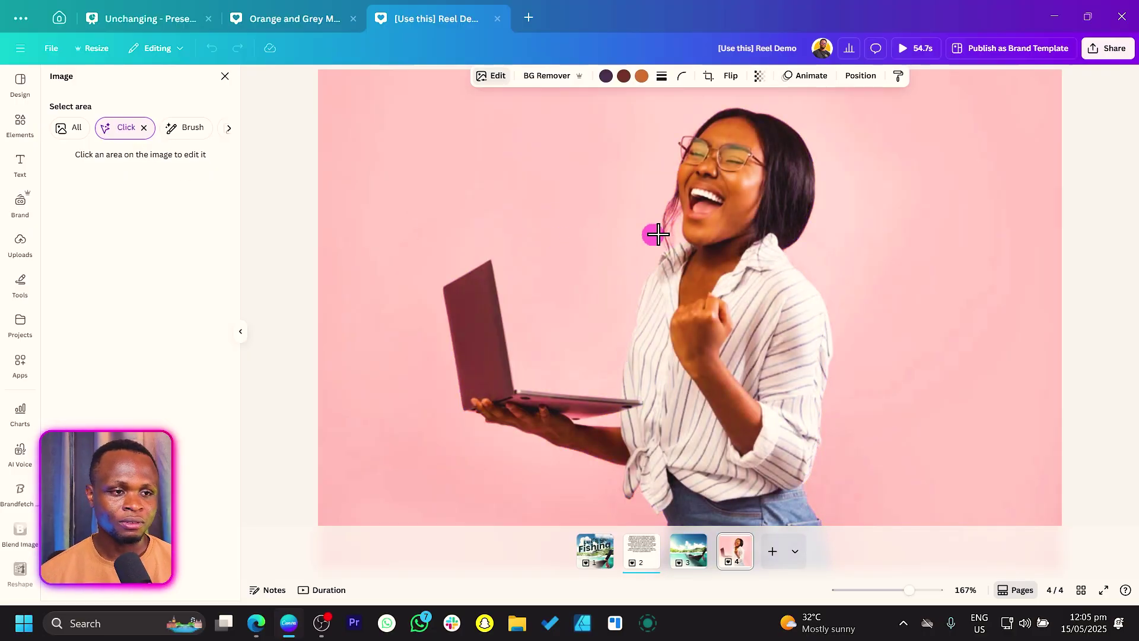
left_click(734, 380)
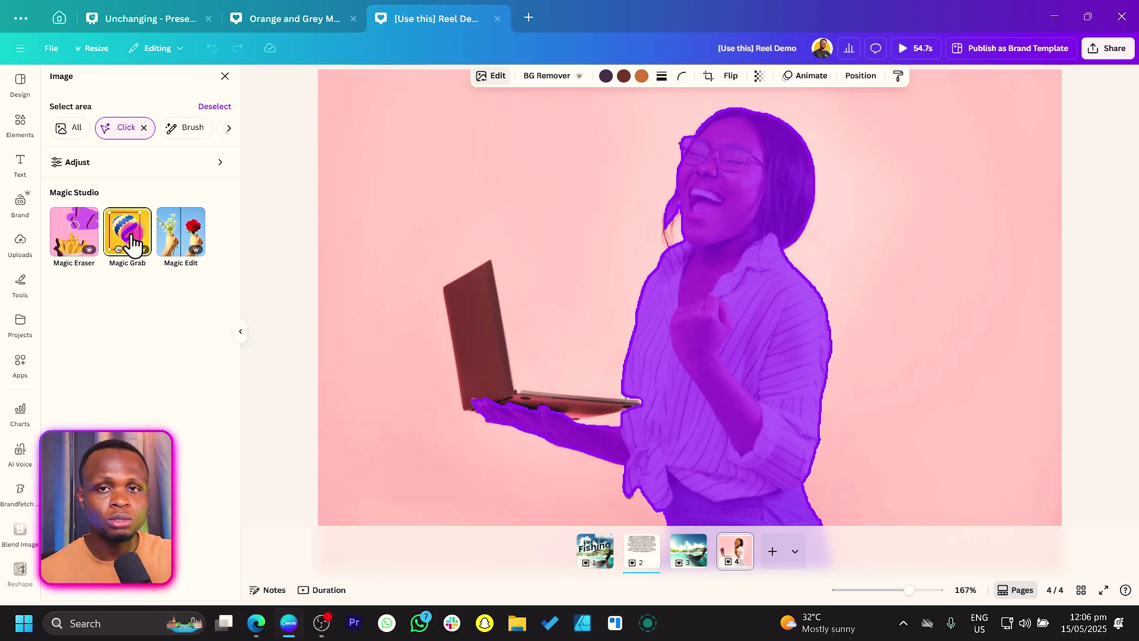
left_click(488, 327)
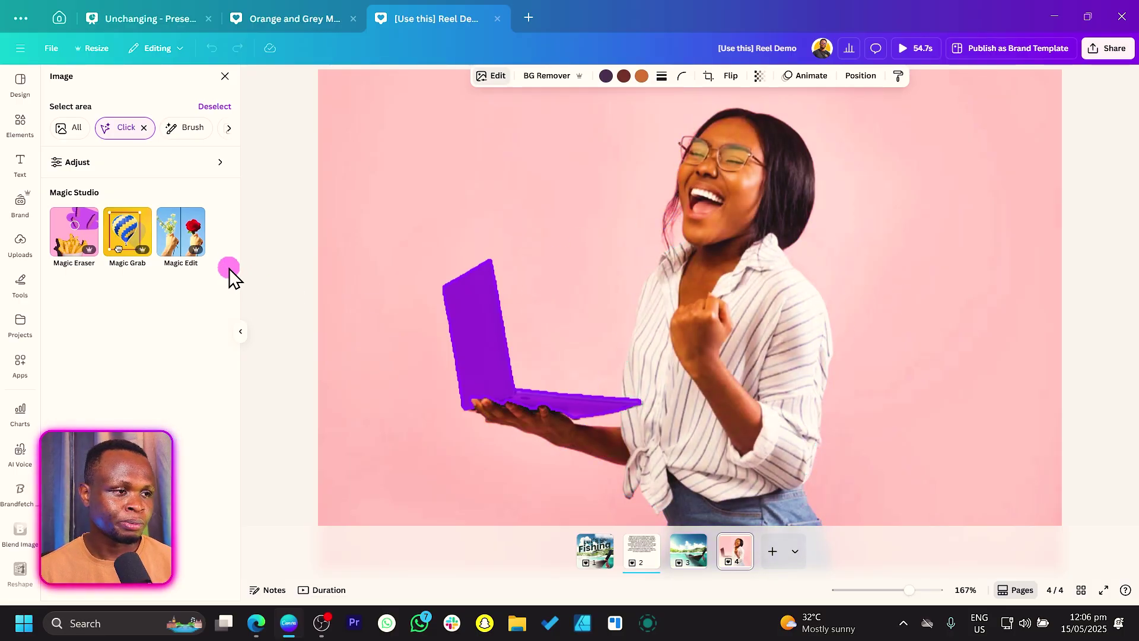
Lift the laptop out with Magic Grab, undo a trial move, then select the background photo.
left_click(127, 231)
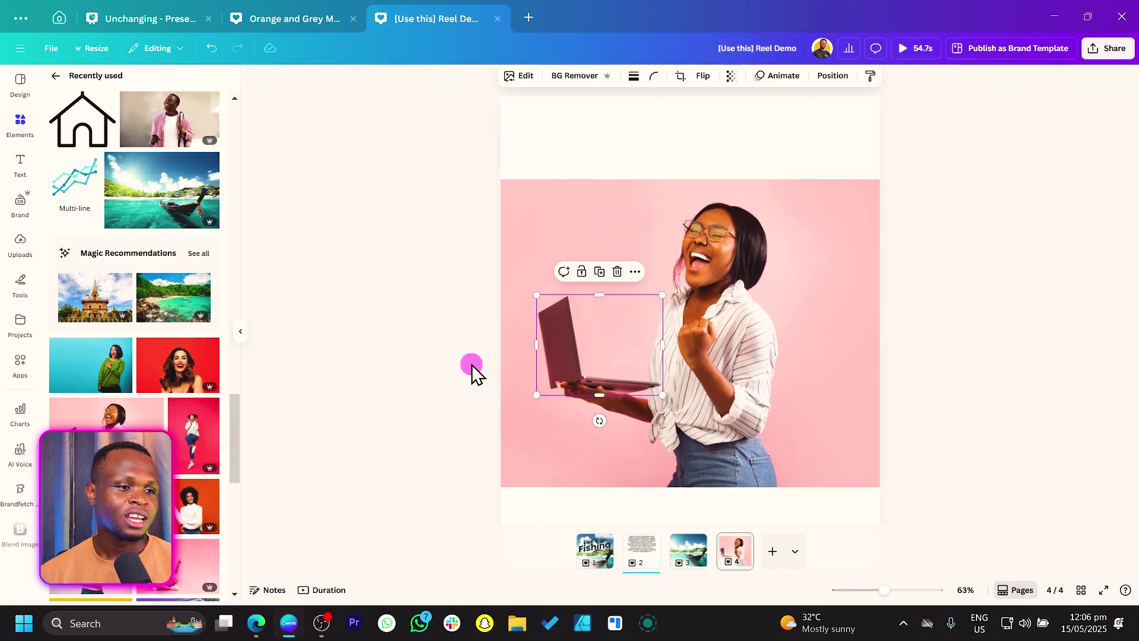
left_click_drag(552, 367, 546, 223)
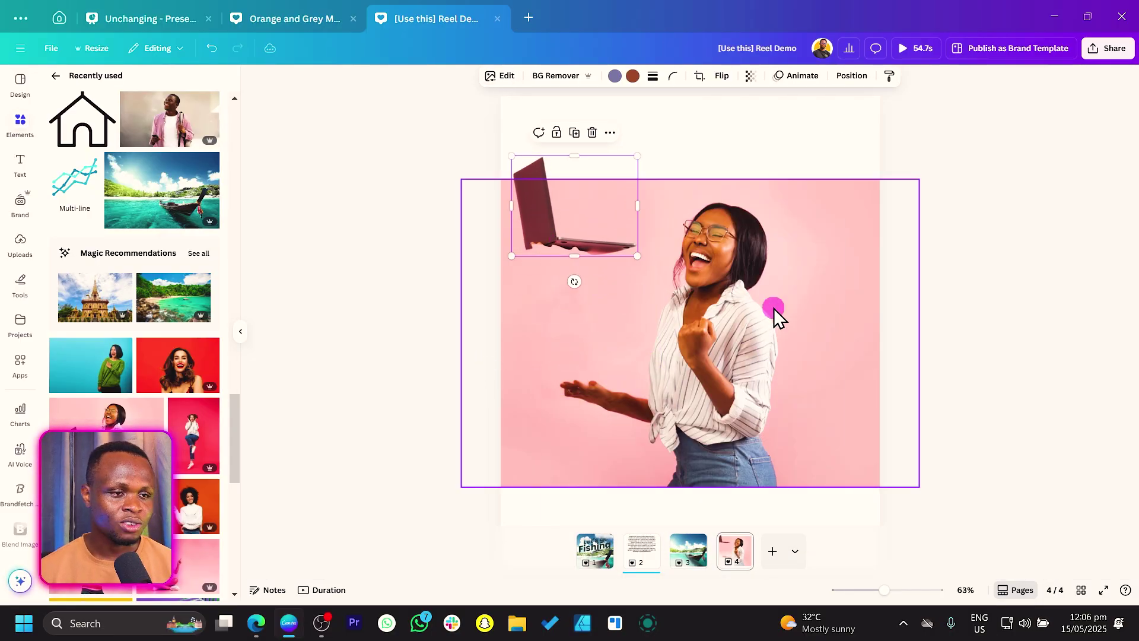
key("ctrl+z")
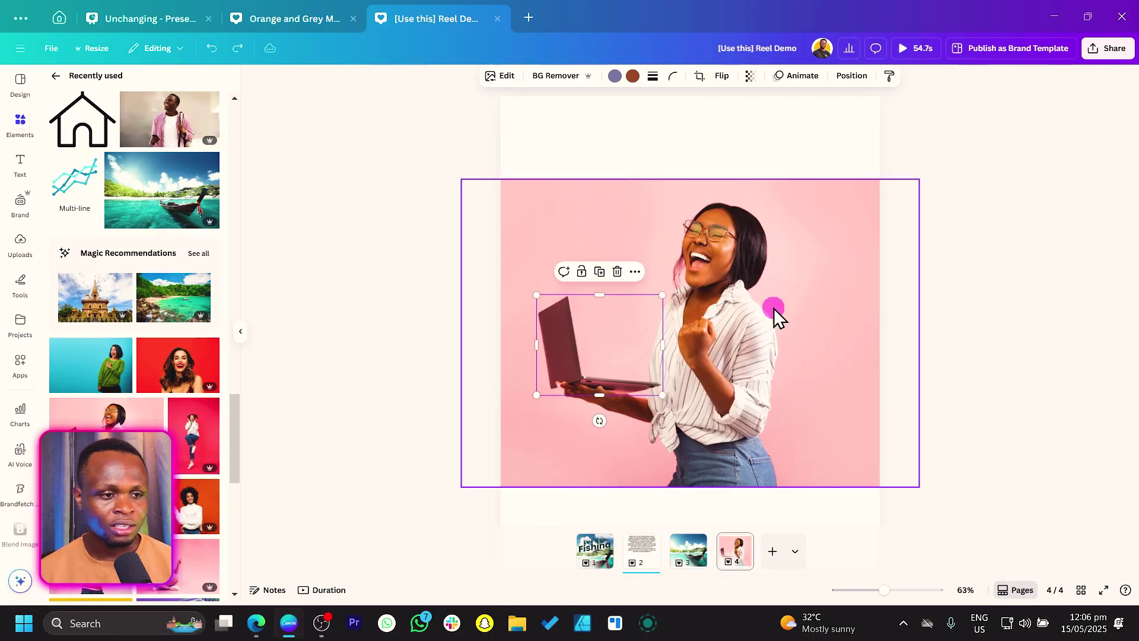
left_click(288, 239)
left_click(689, 350)
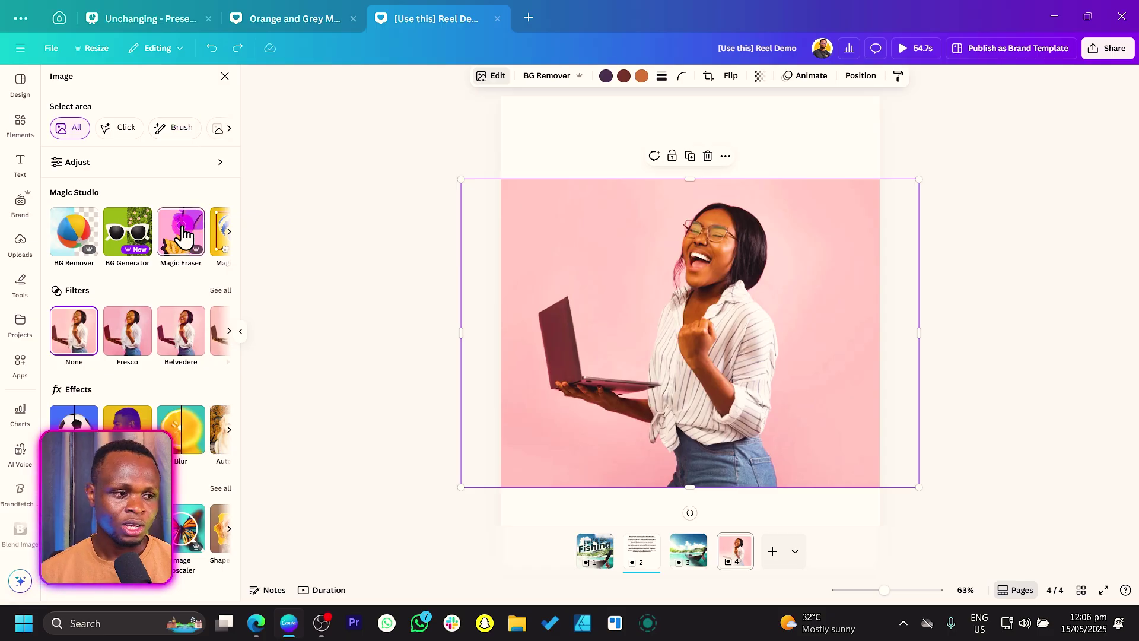
Search the Elements library for 'crowd'.
left_click(22, 124)
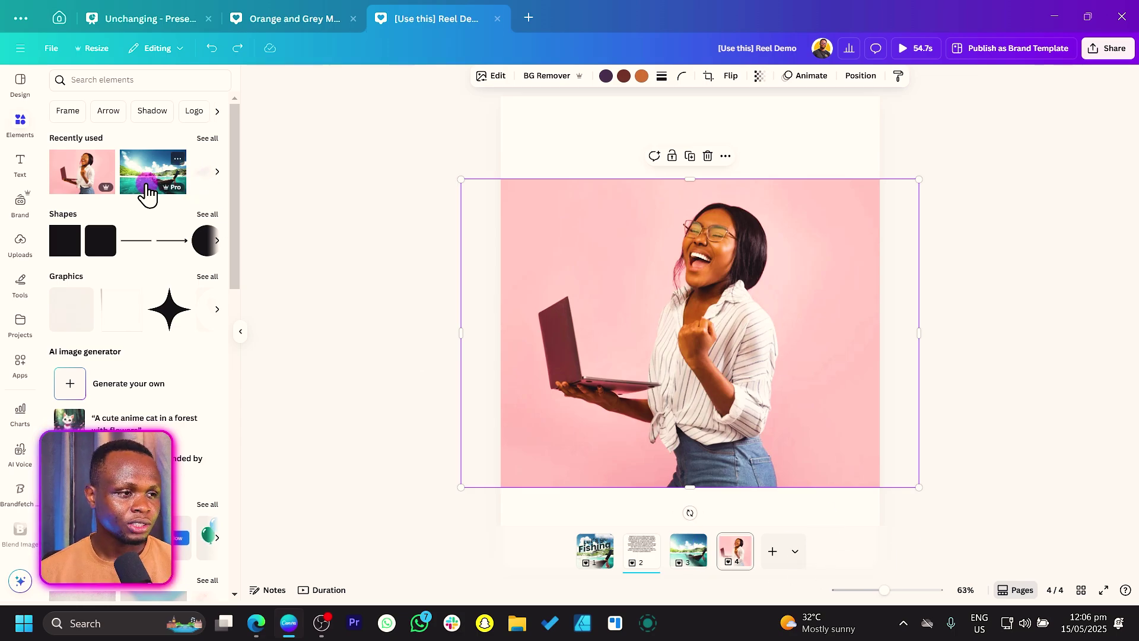
left_click(121, 79)
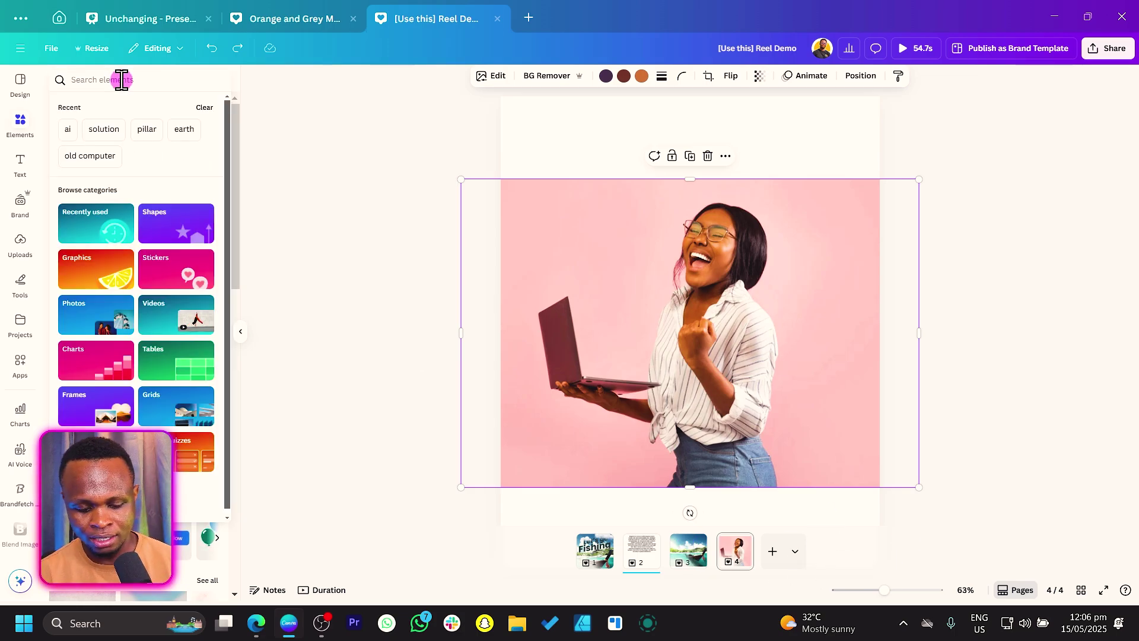
type("crowd")
key("Return")
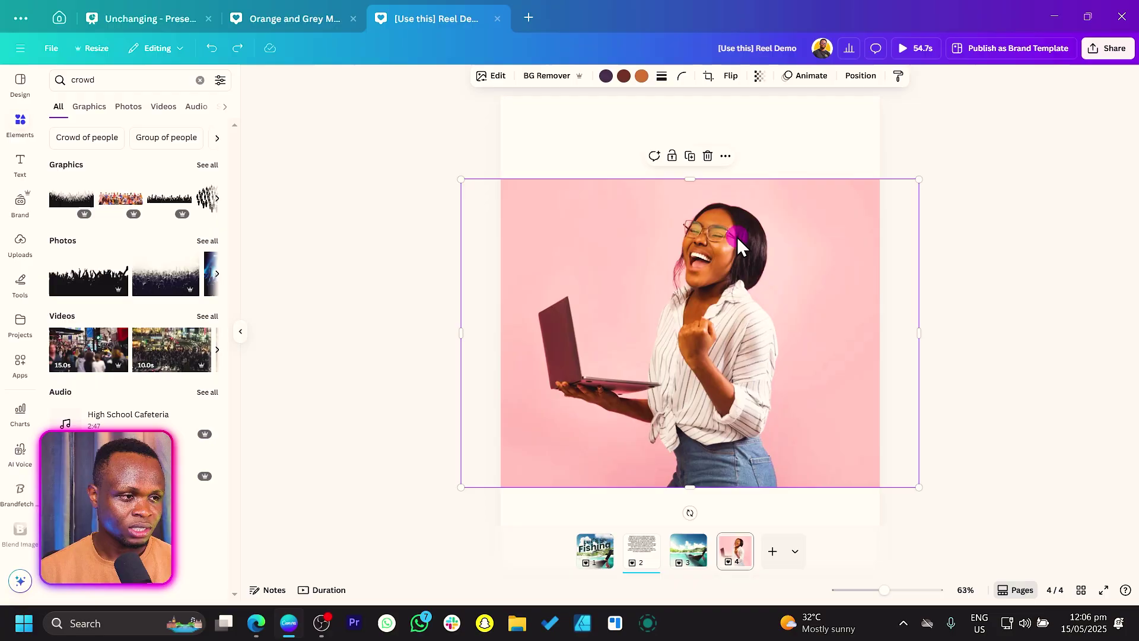
Move the woman's photo lower and place a colourful crowd photo at the page top.
left_click_drag(743, 246, 743, 432)
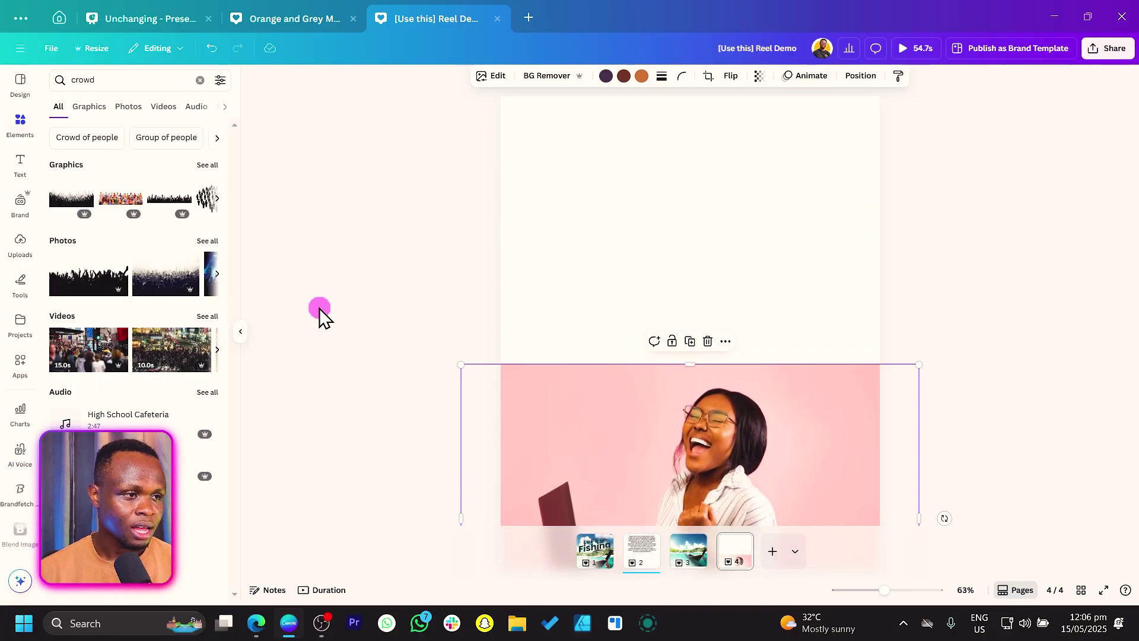
left_click(211, 242)
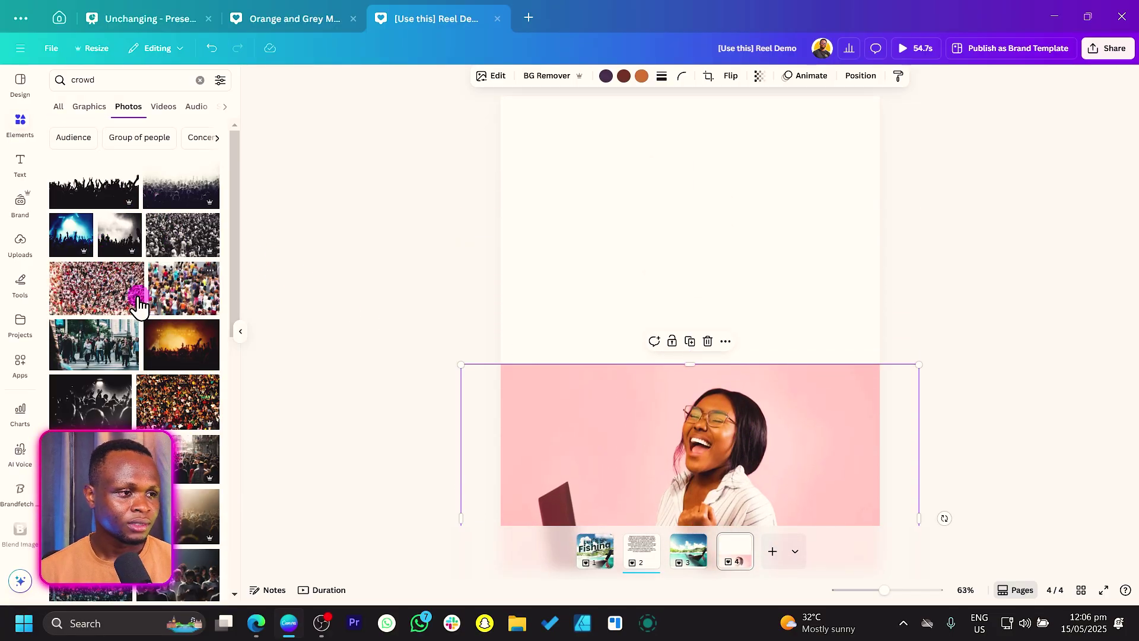
left_click(184, 287)
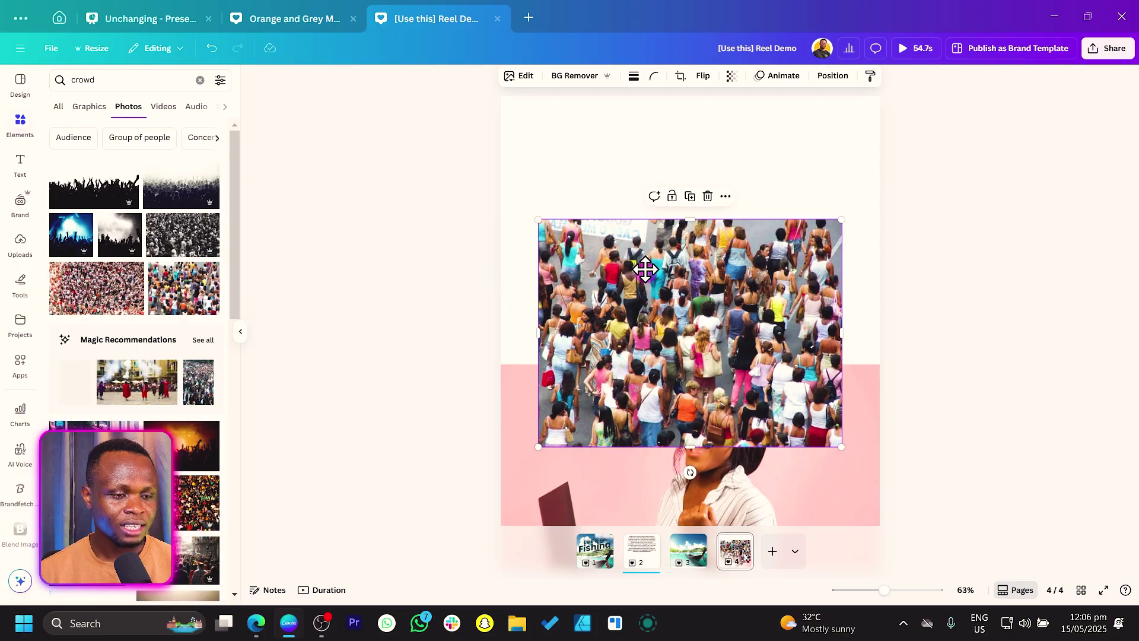
left_click_drag(649, 297, 678, 214)
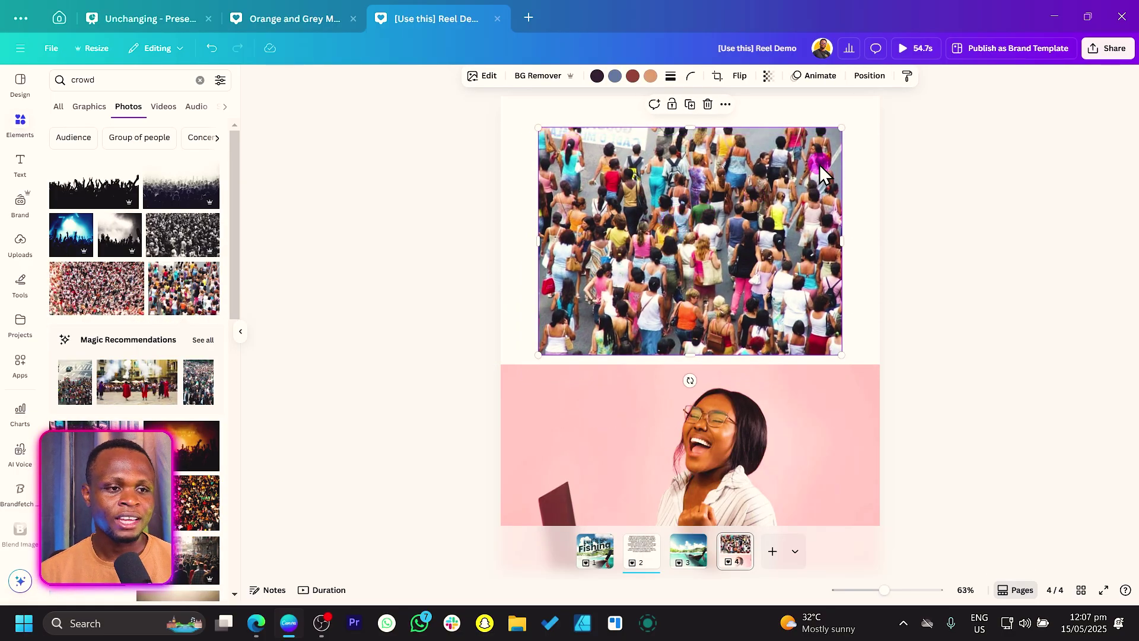
Brush over the woman in teal in the crowd photo and separate her with Magic Grab.
left_click(853, 132)
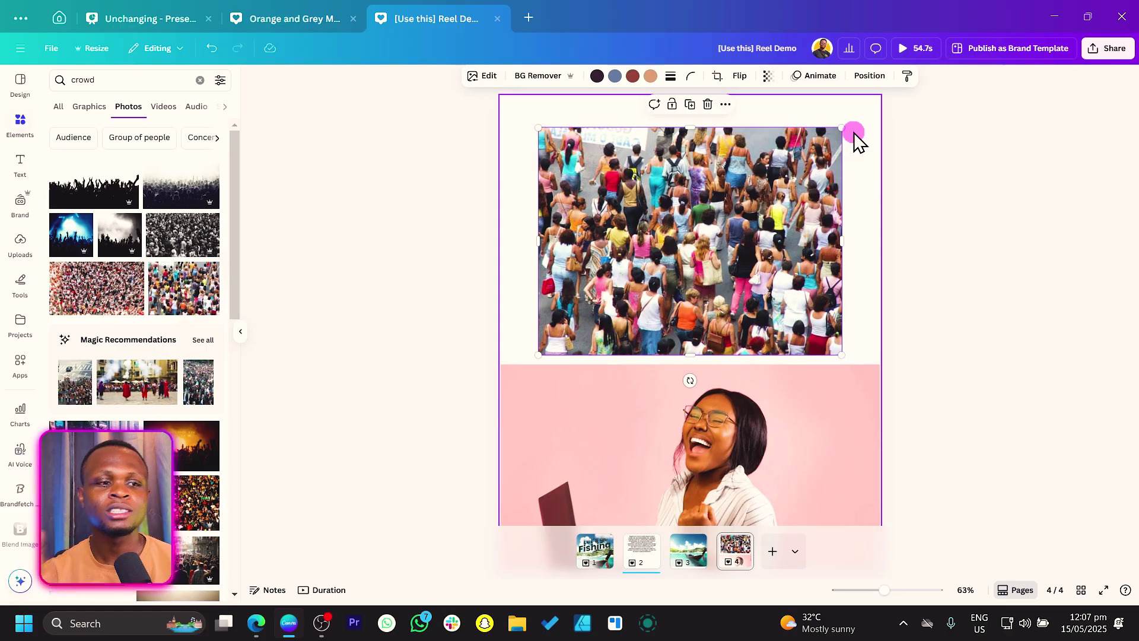
left_click(481, 83)
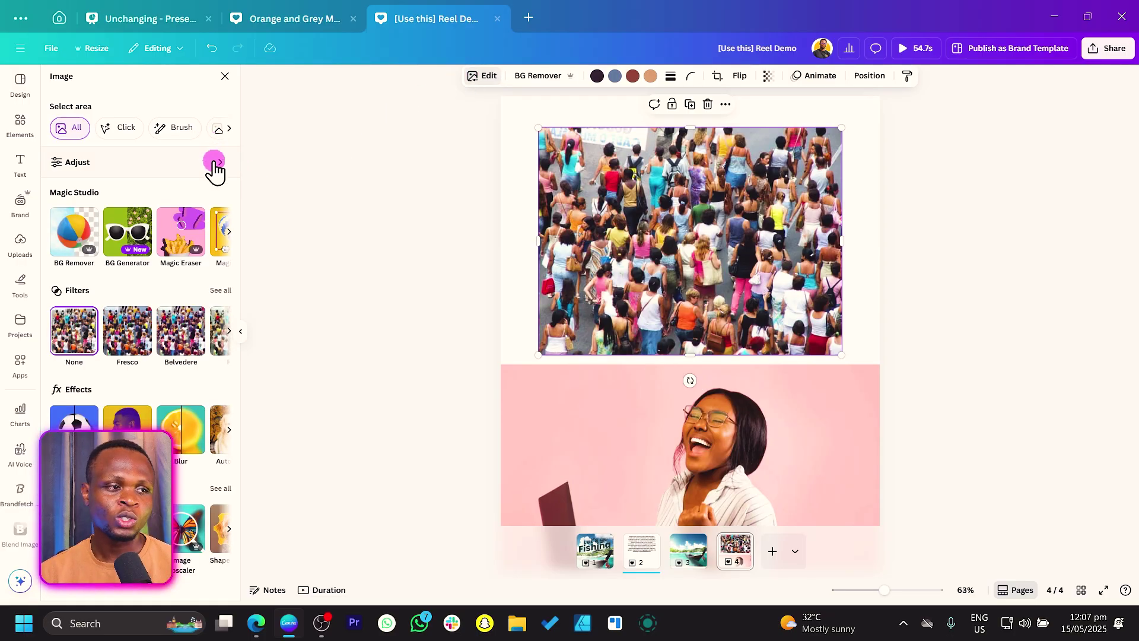
left_click(171, 129)
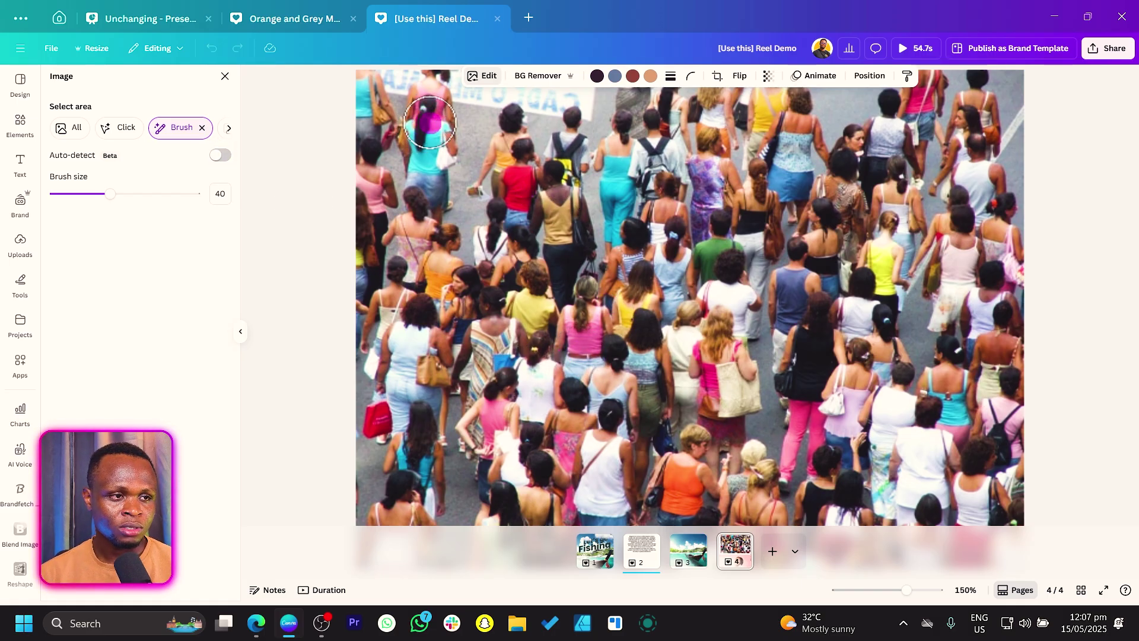
mouse_move(431, 119)
left_mouse_down()
mouse_move(438, 185)
mouse_move(433, 151)
mouse_move(418, 145)
mouse_move(427, 178)
left_mouse_up()
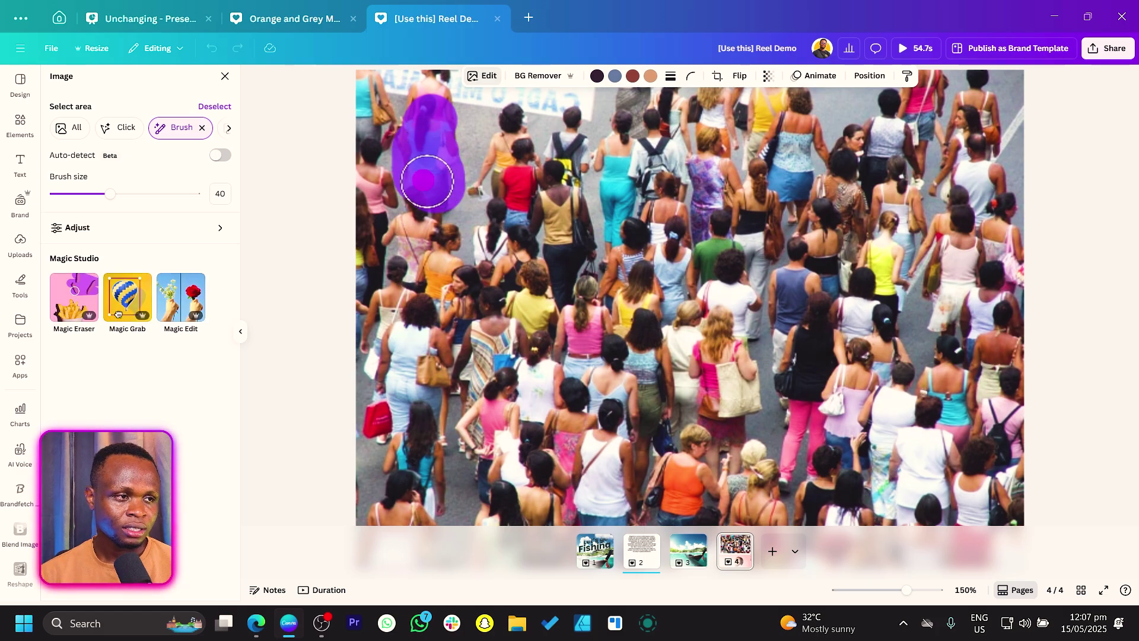
left_click(129, 303)
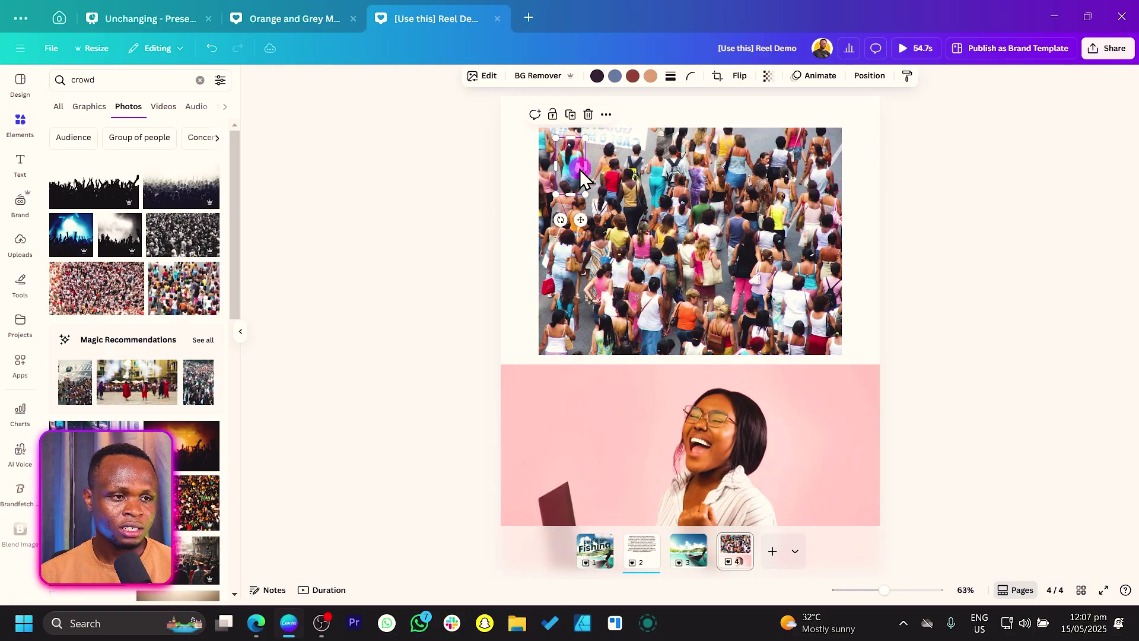
Try moving the cutout woman, undo back to her original spot, and reopen the crowd photo's Edit panel.
left_click_drag(584, 176, 874, 190)
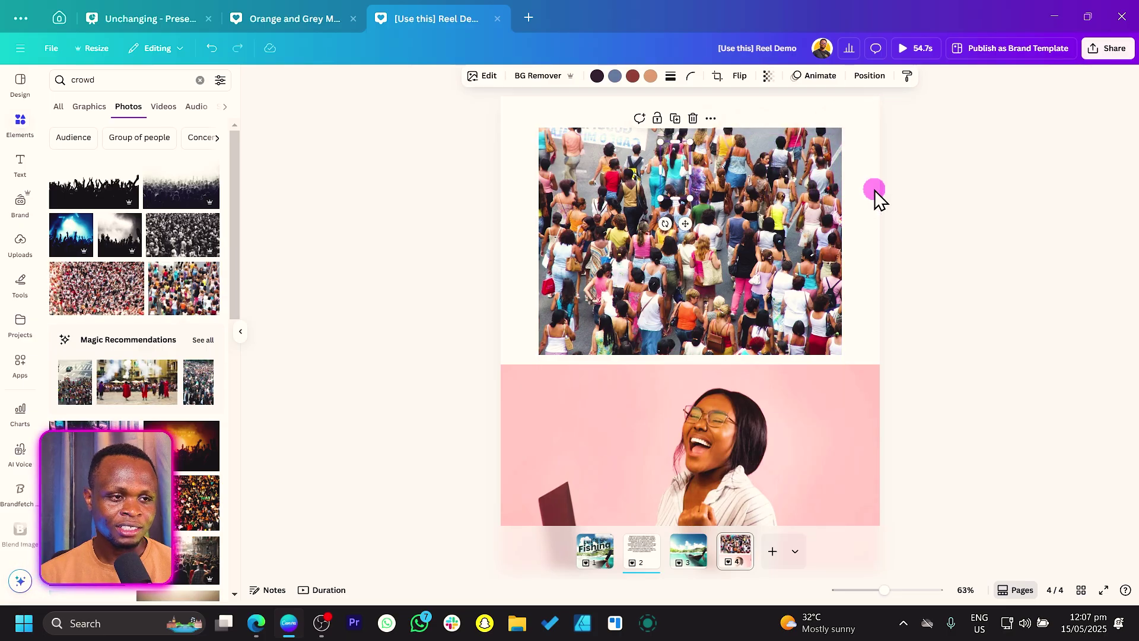
left_click_drag(667, 196, 594, 207)
left_click(1044, 273)
key("ctrl+z")
key("ctrl+z")
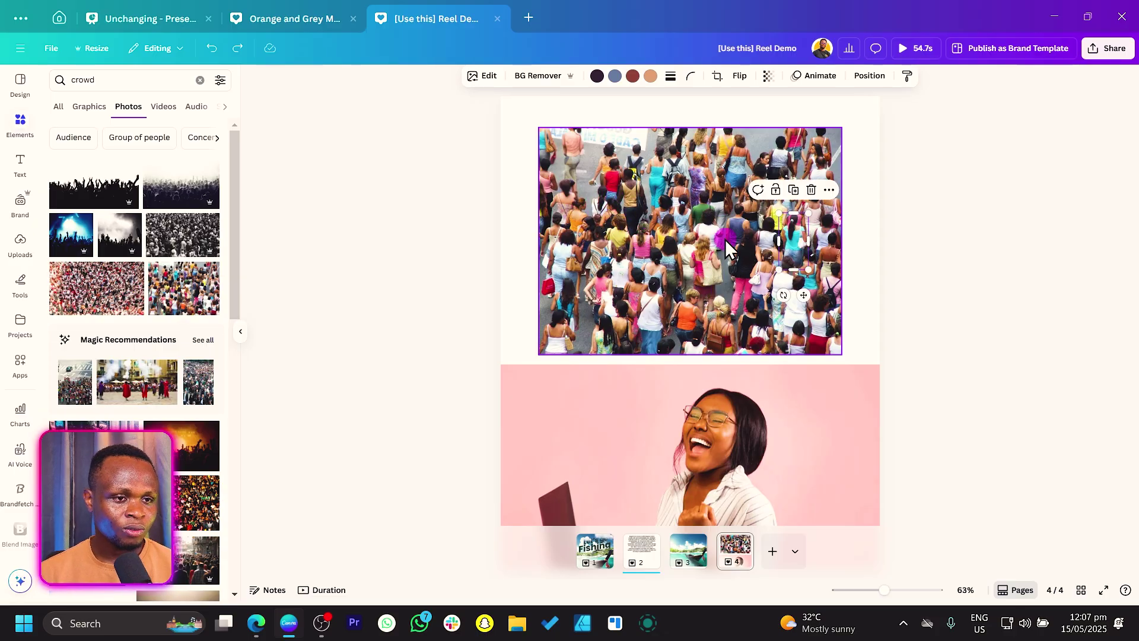
key("ctrl+z")
key("Escape")
left_click(545, 134)
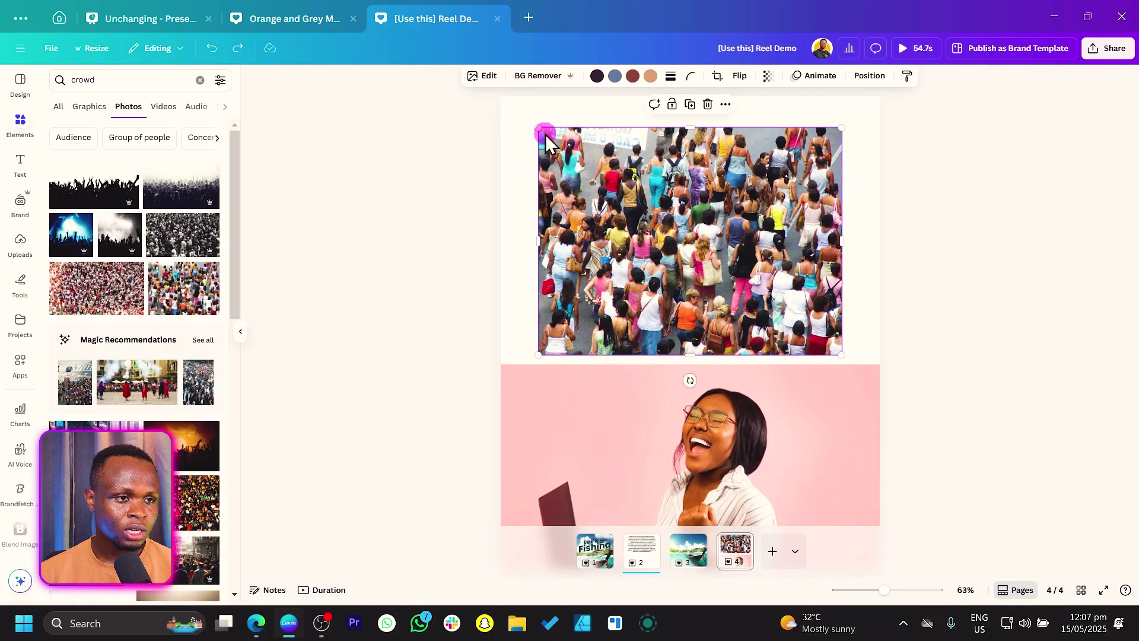
left_click(487, 76)
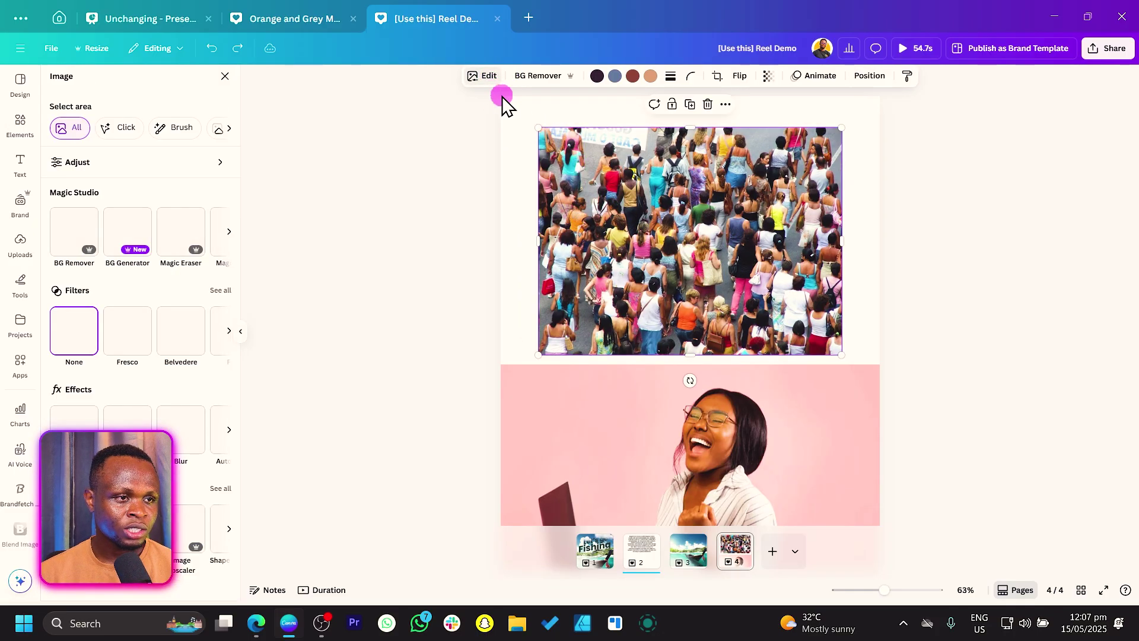
Brush and Magic Erase the woman at top-left and a person on the right of the crowd photo.
left_click(171, 135)
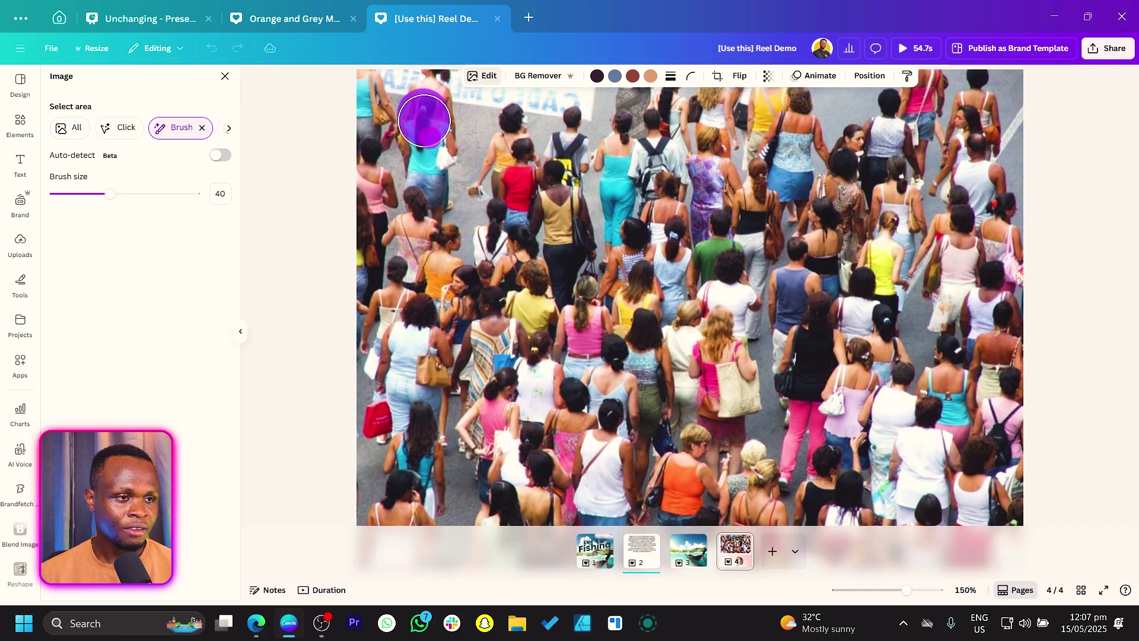
mouse_move(423, 120)
left_mouse_down()
mouse_move(436, 194)
mouse_move(428, 145)
left_mouse_up()
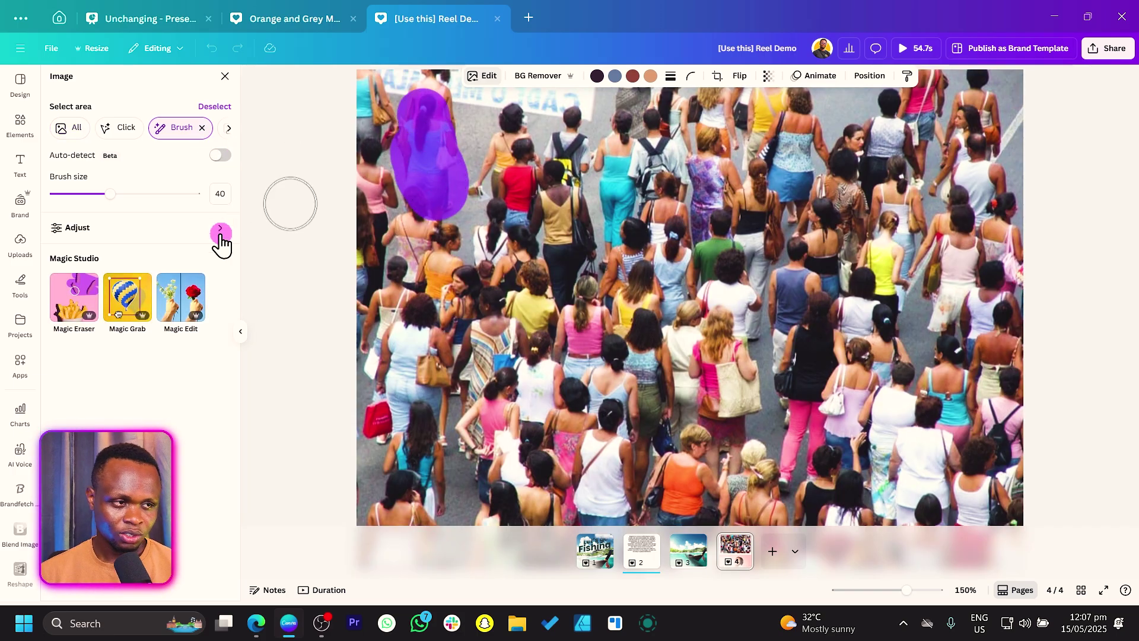
left_click(83, 307)
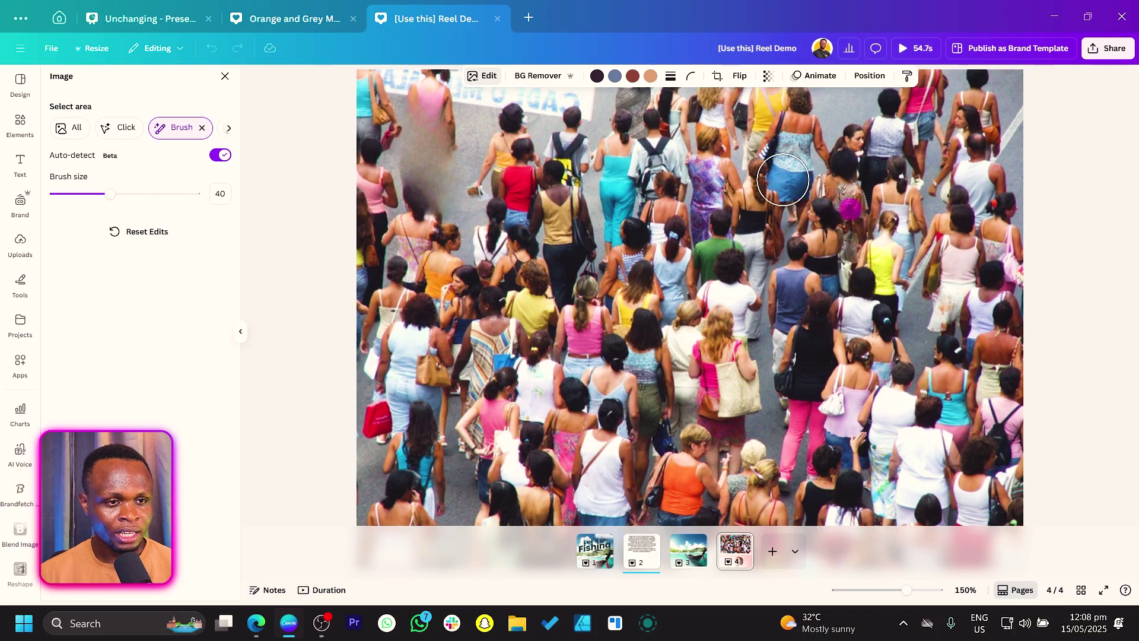
left_click_drag(959, 223, 940, 299)
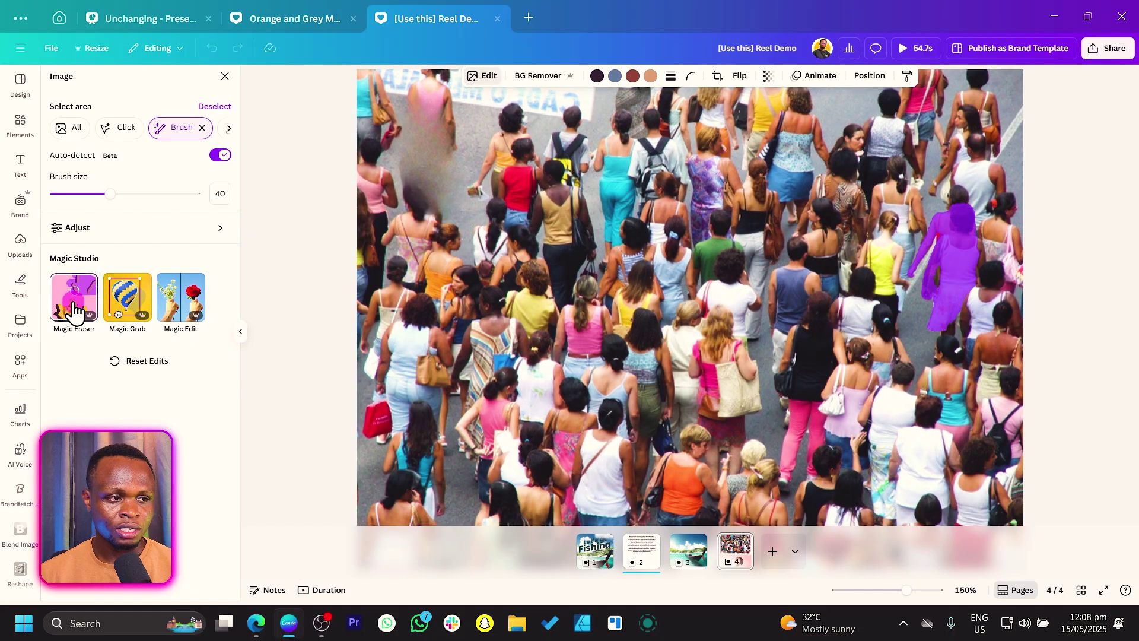
left_click(73, 309)
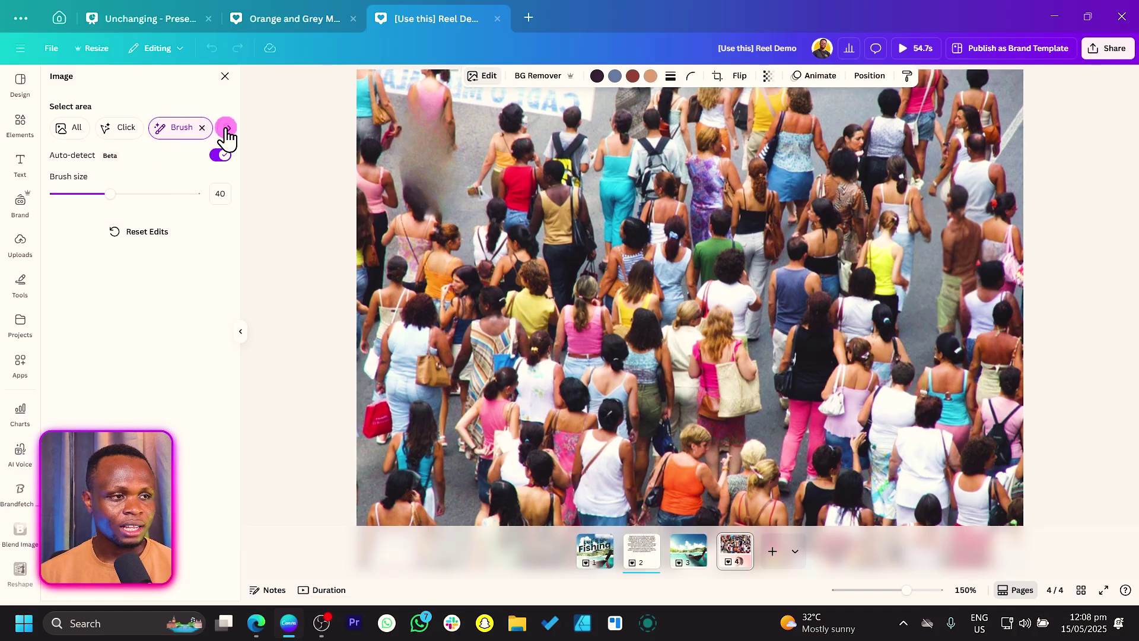
Browse the Select area options, then close the image editing view.
left_click(226, 128)
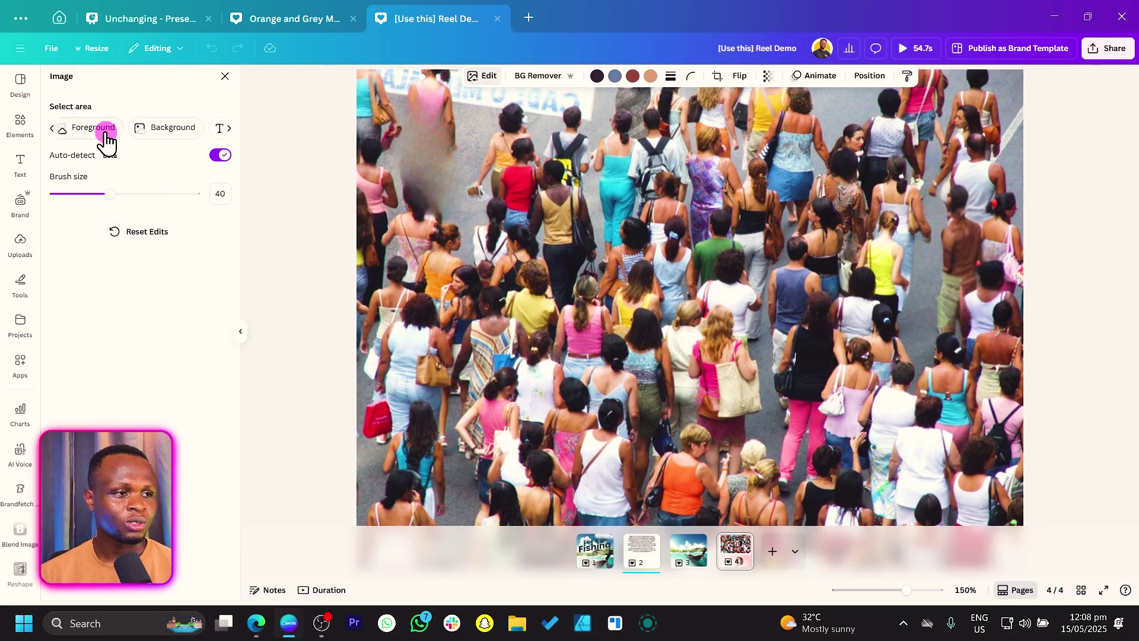
left_click(235, 139)
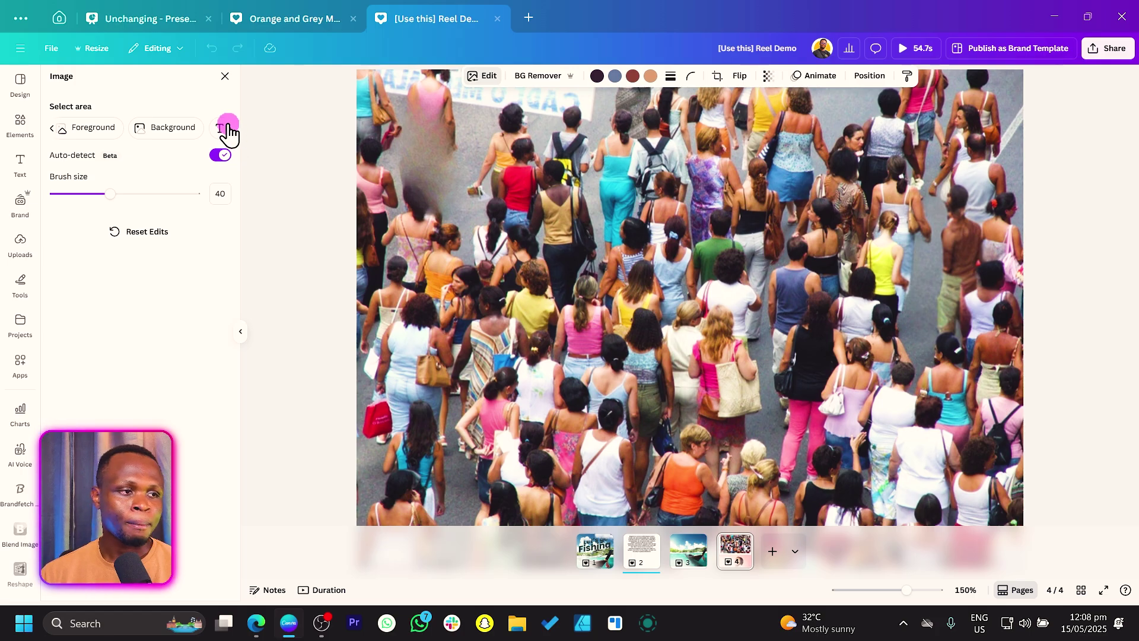
left_click(210, 129)
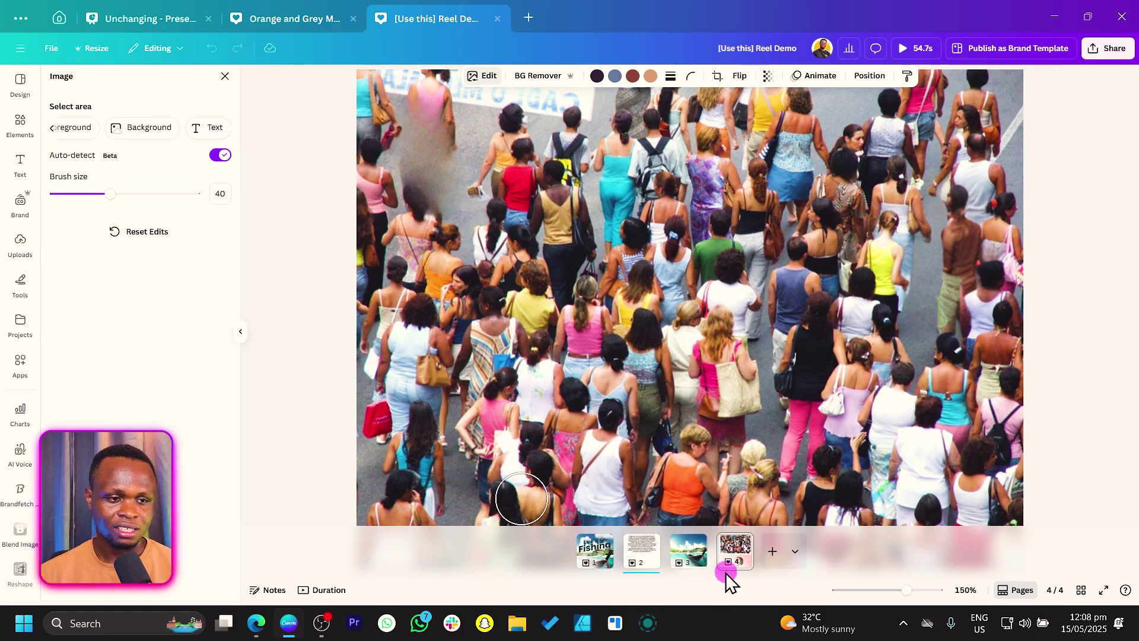
left_click(11, 140)
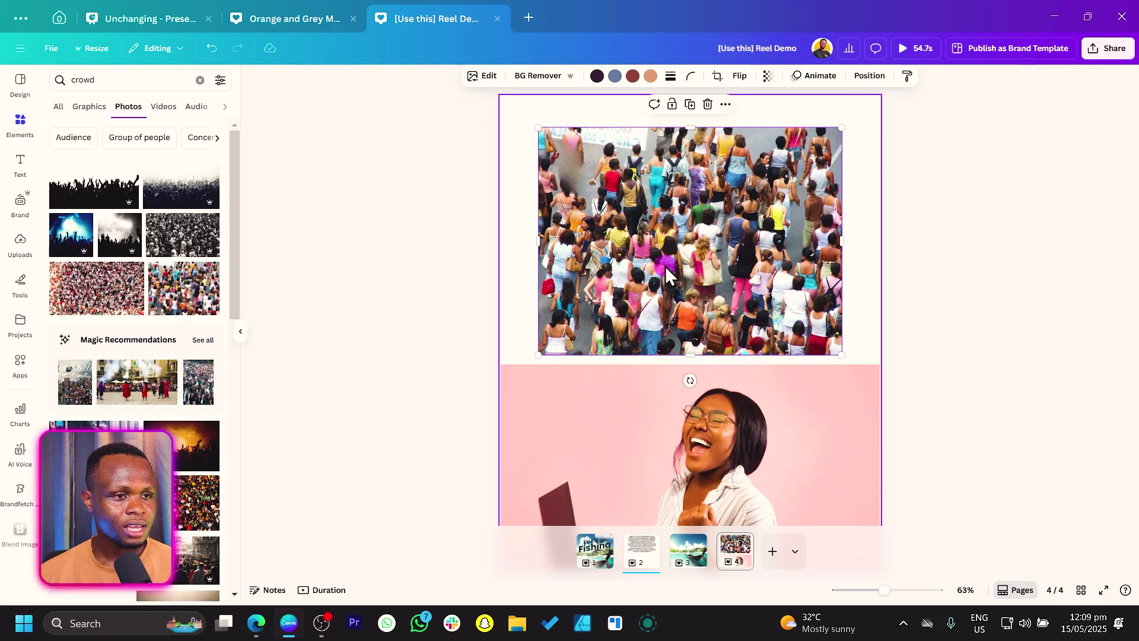
Add page 5 and place a toilet-sign photo found by searching Elements for 'signage'.
left_click(772, 551)
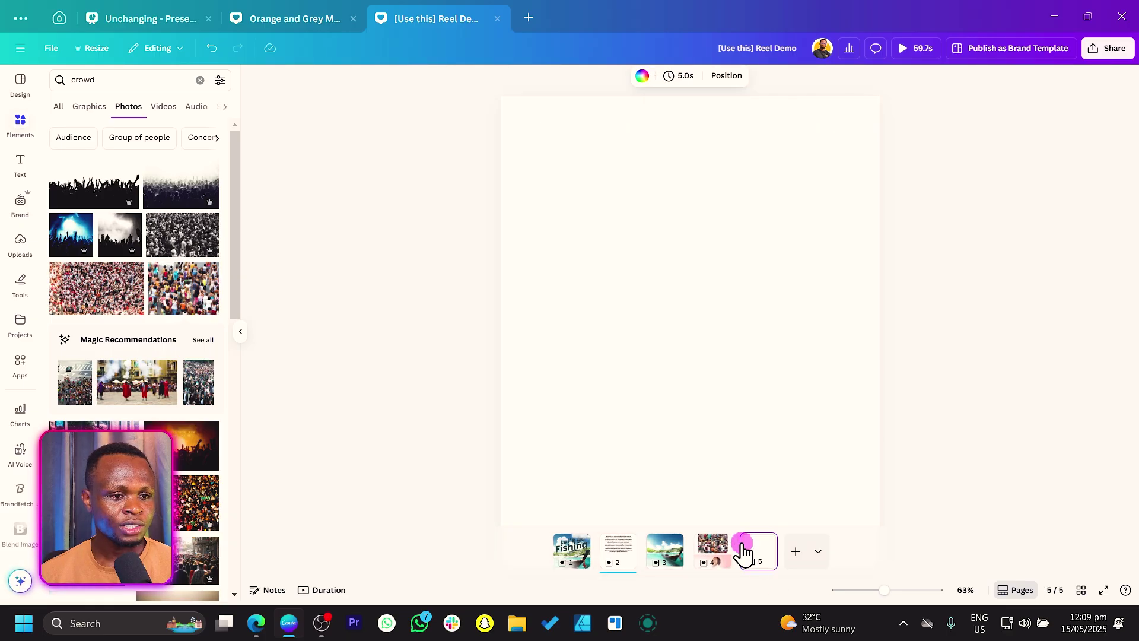
left_click(112, 77)
double_click(113, 78)
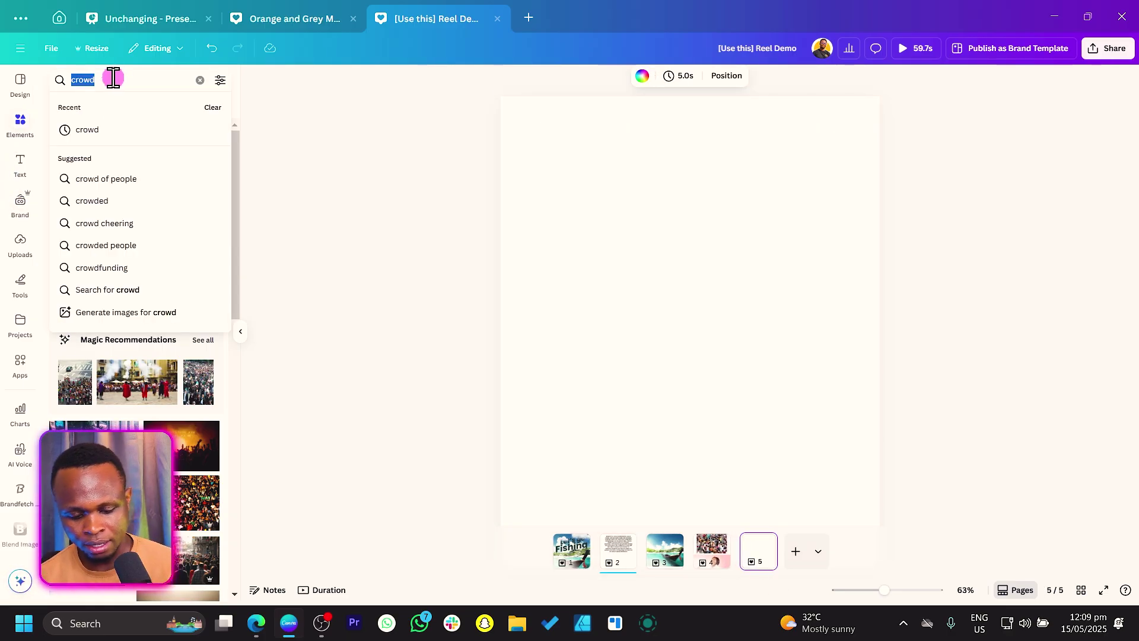
key("BackSpace")
type("signage")
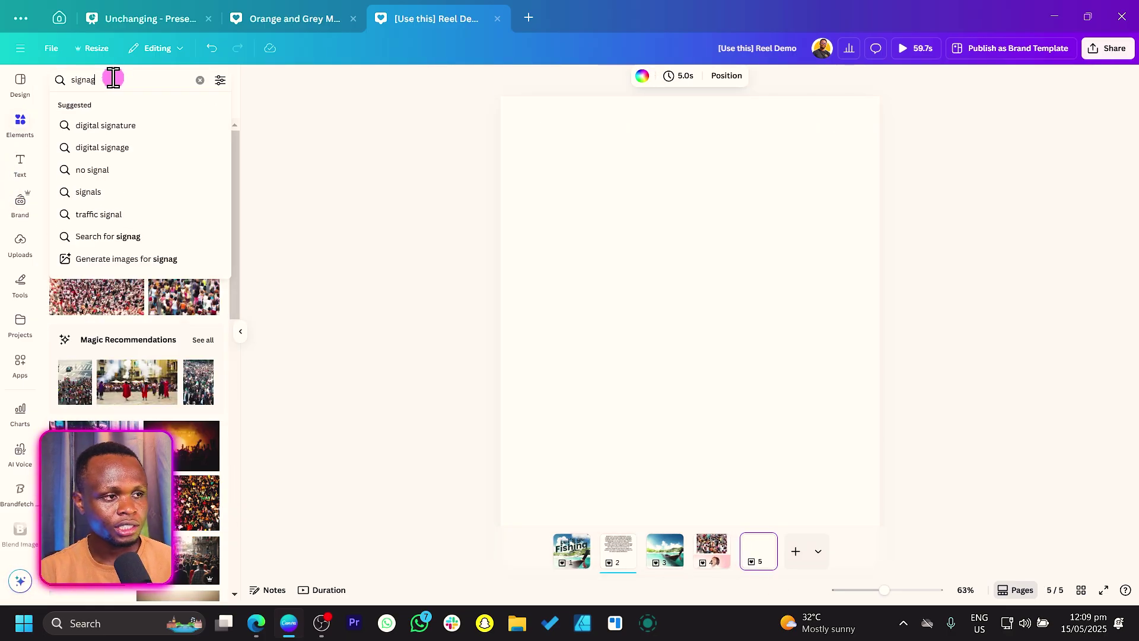
key("Return")
scroll(143, 386, "down", 3)
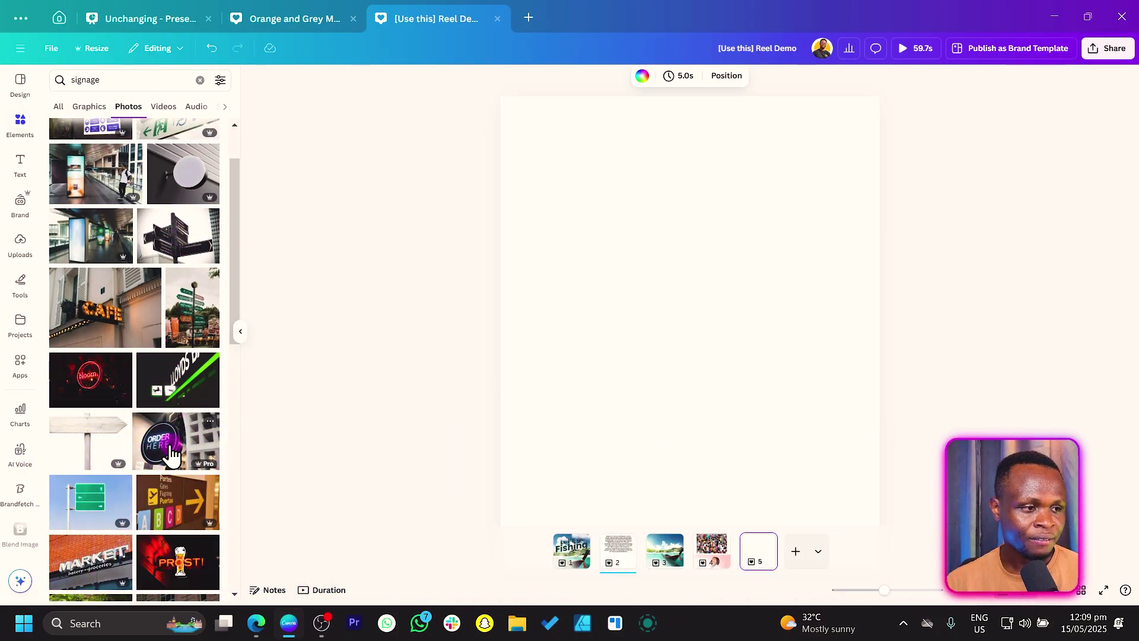
scroll(171, 454, "down", 3)
left_click_drag(94, 472, 680, 329)
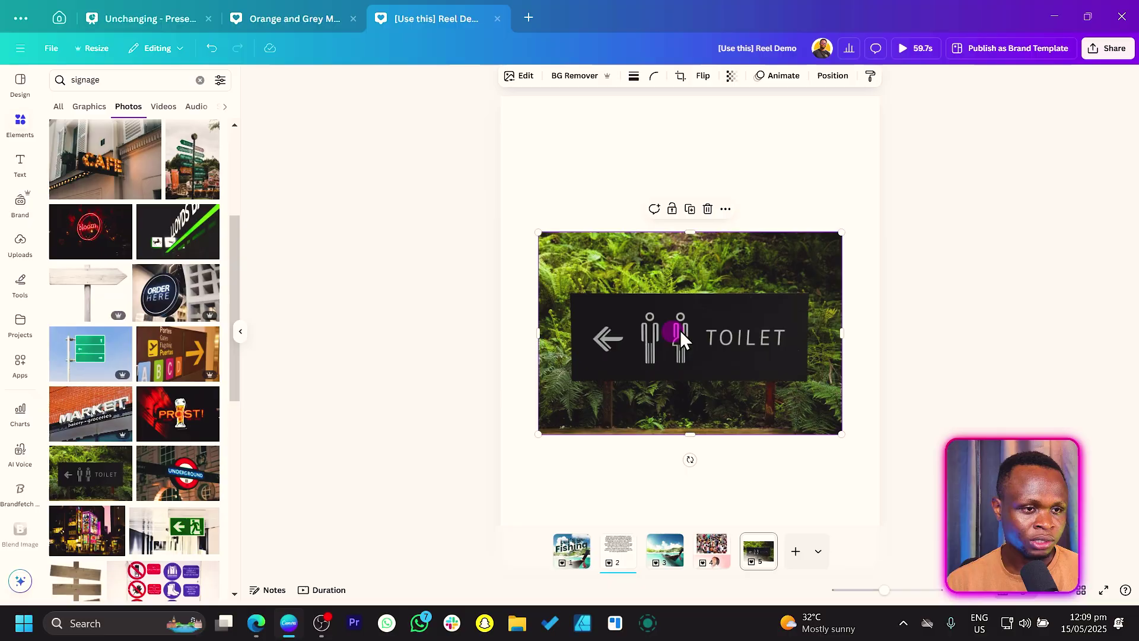
left_click_drag(811, 289, 774, 276)
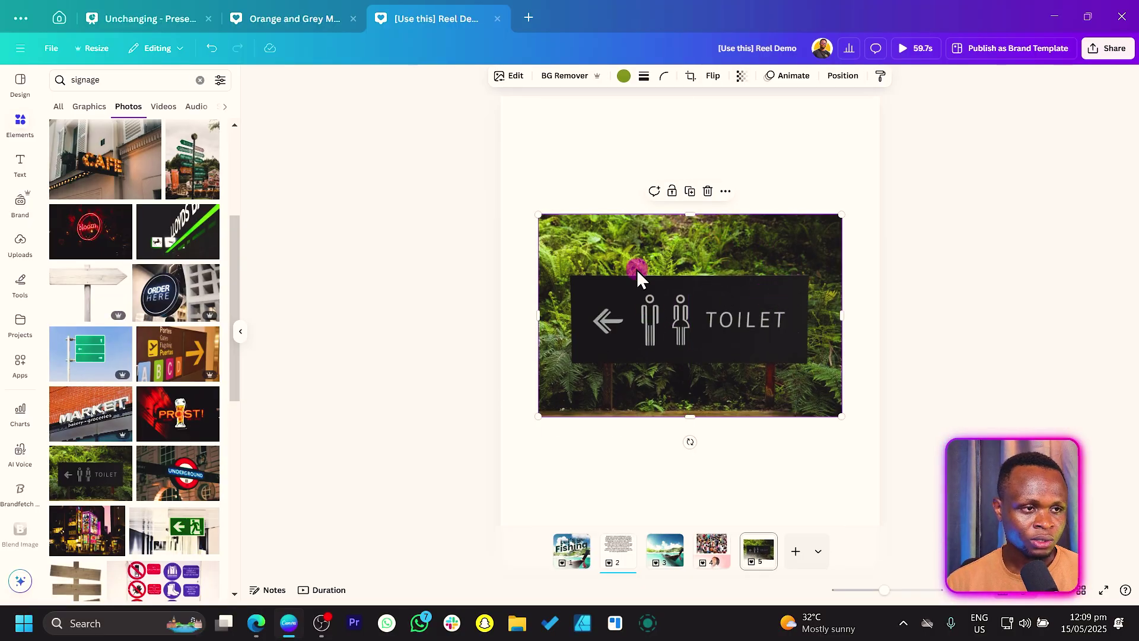
Lift the TOILET lettering into editable text with Select area Text and Grab Text, placing it above.
left_click(503, 77)
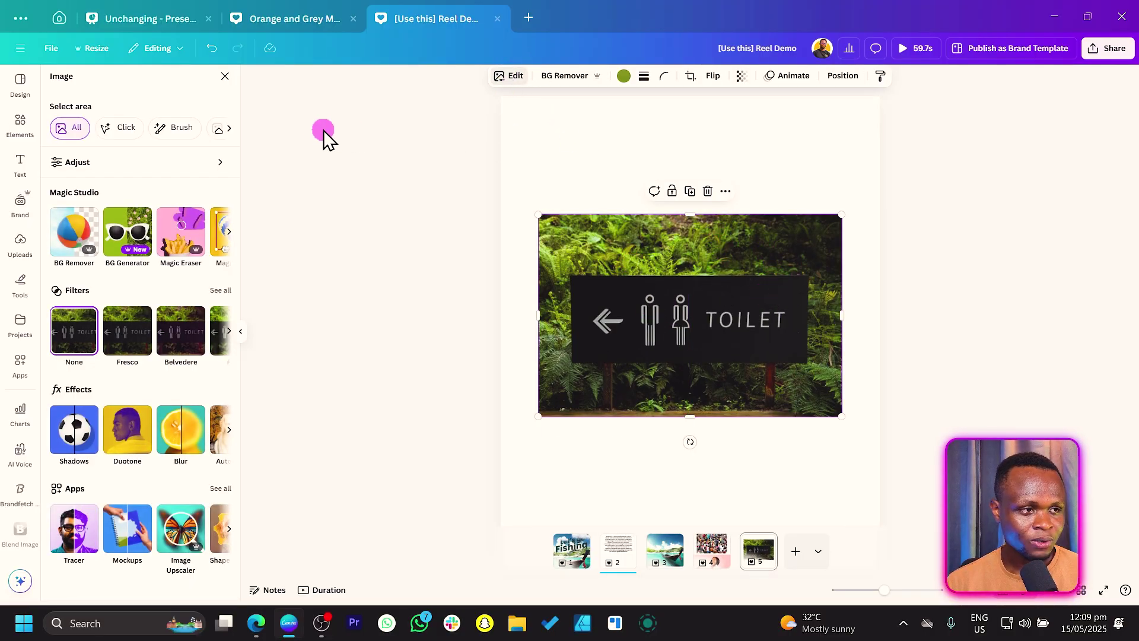
left_click(210, 130)
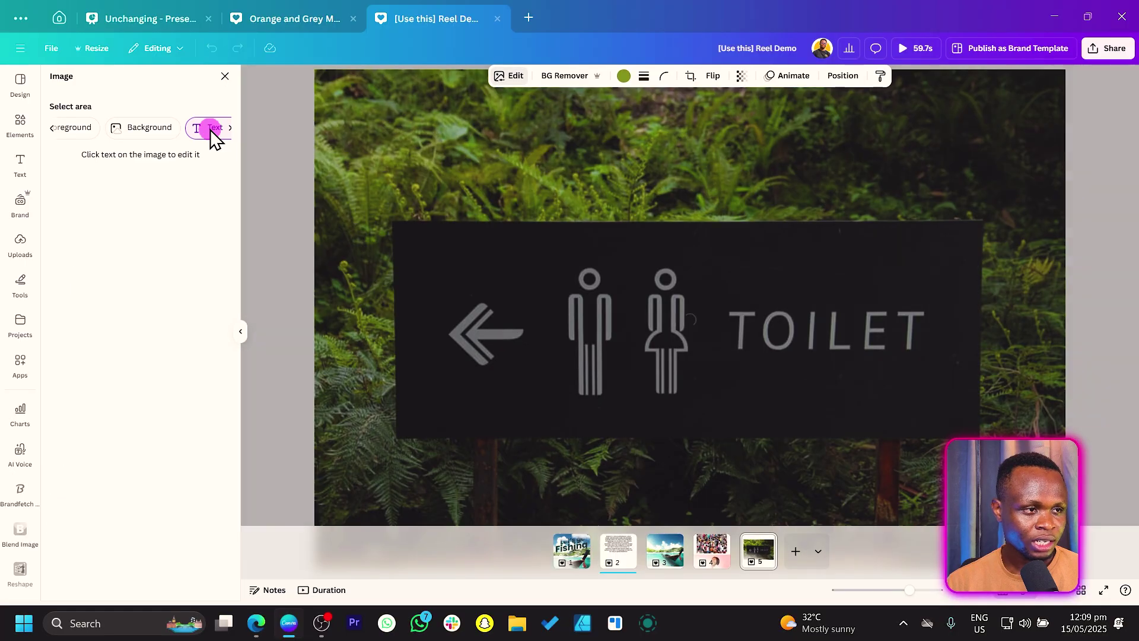
left_click(742, 333)
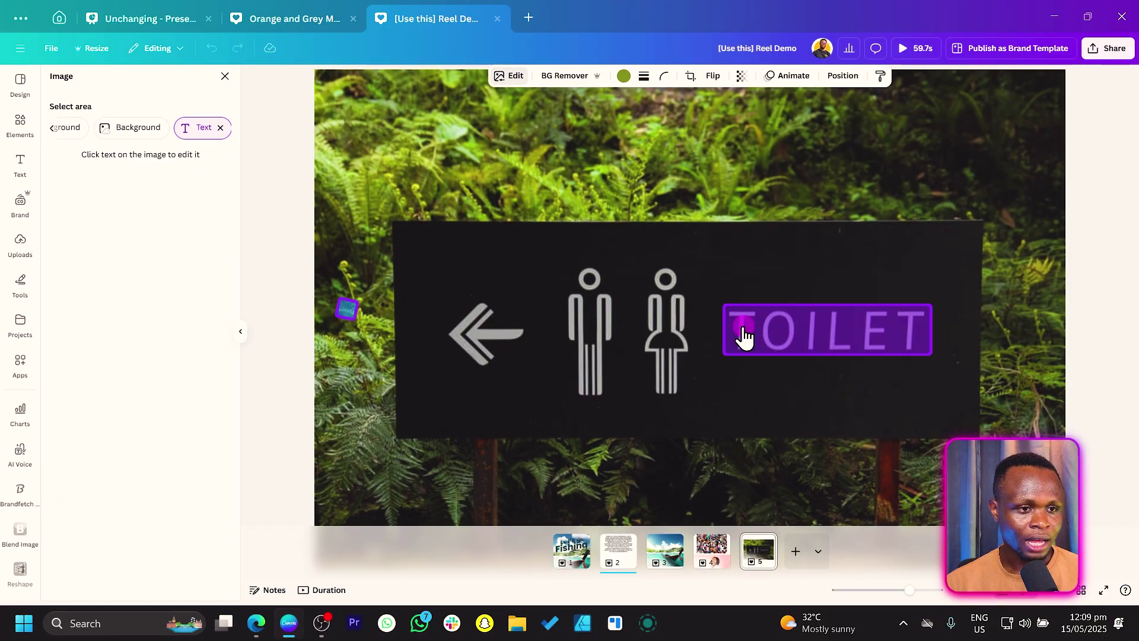
left_click(854, 338)
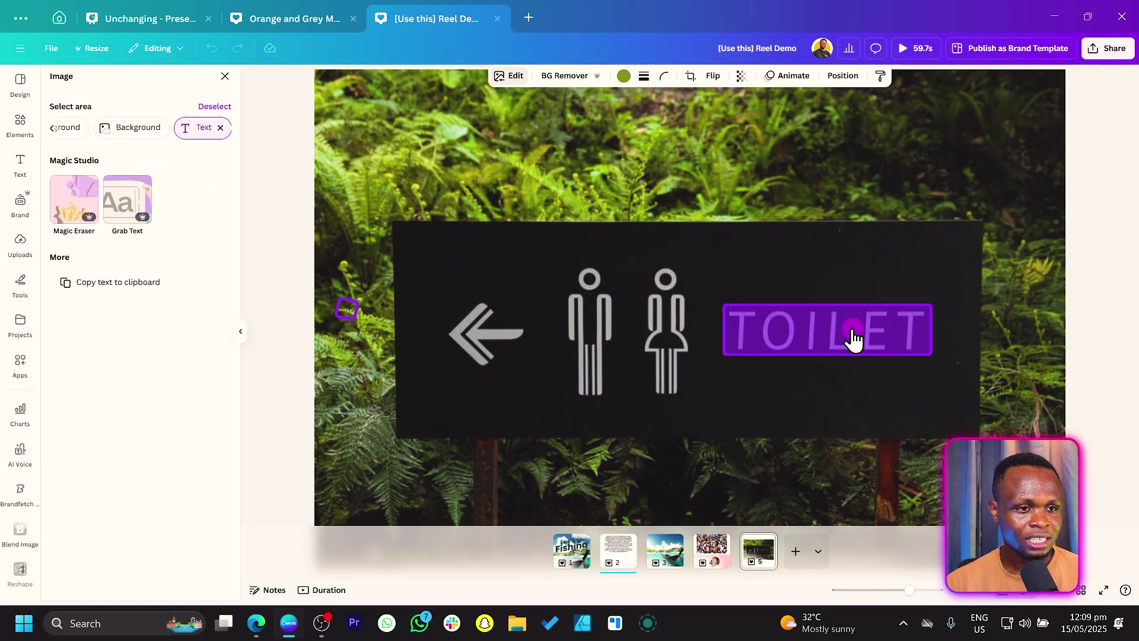
left_click(123, 205)
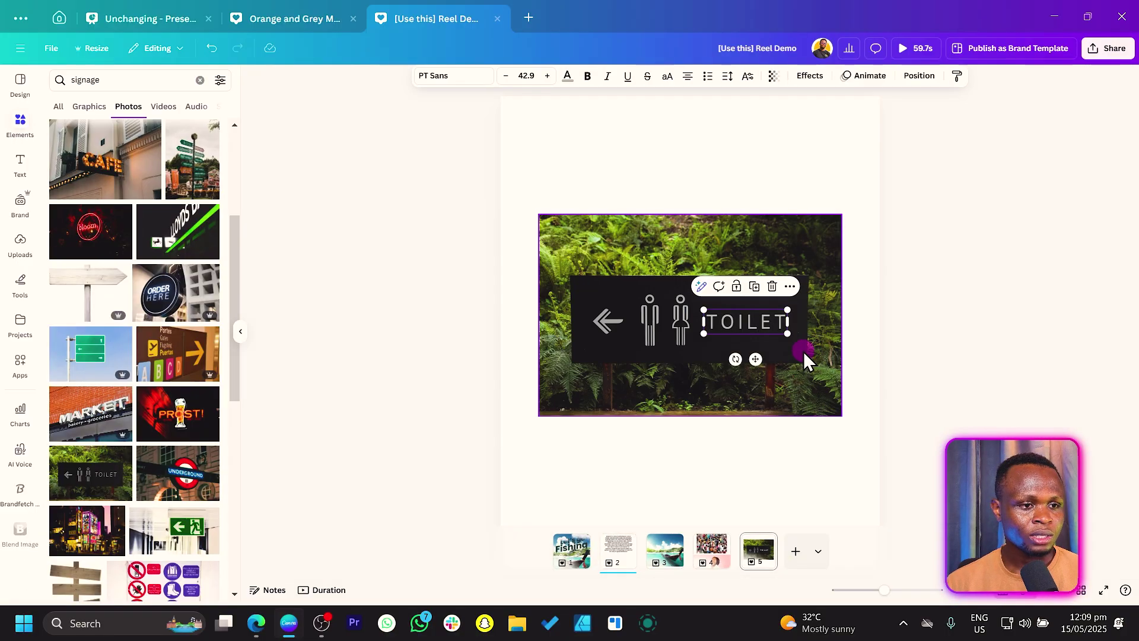
left_click_drag(755, 359, 692, 162)
Replace the TOILET text with 'Washroom', fixing the typo, and move it back onto the black sign.
double_click(693, 161)
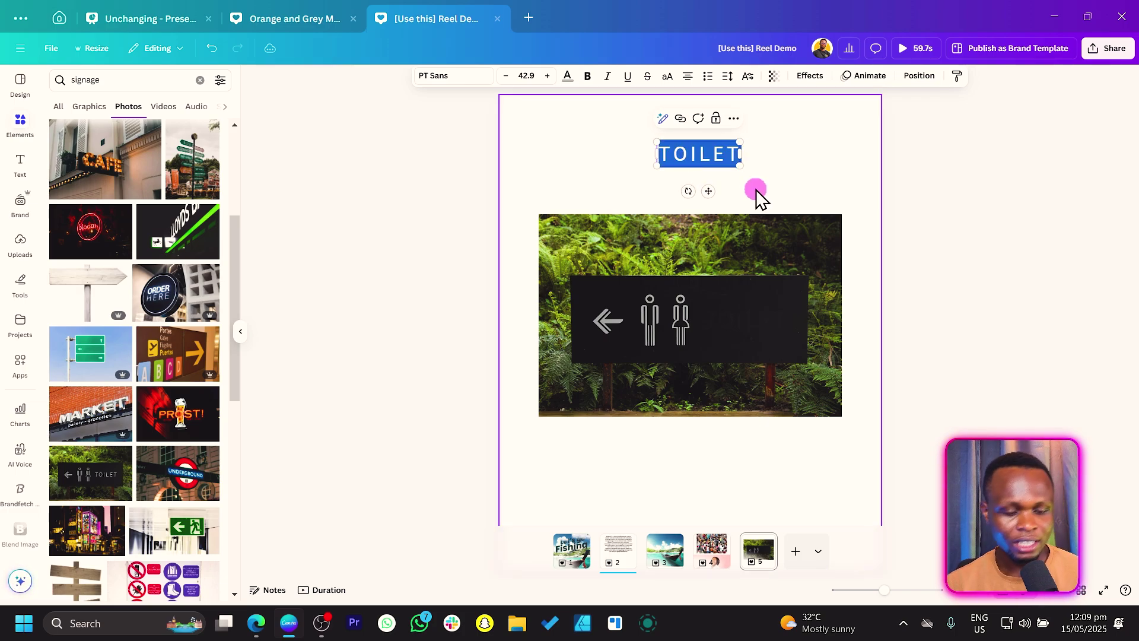
key("BackSpace")
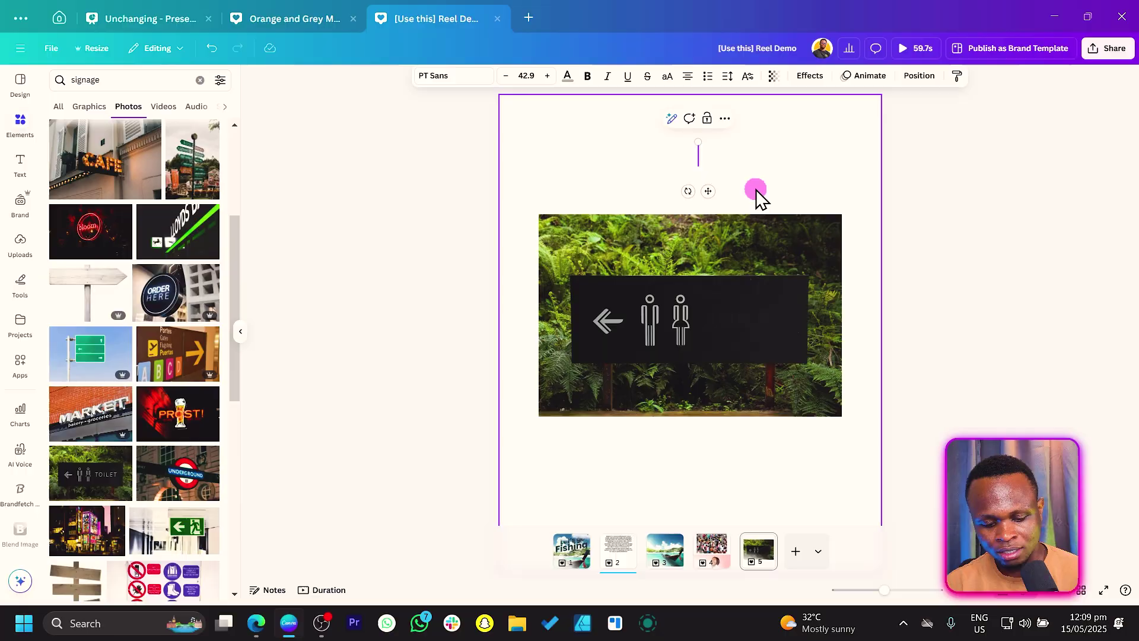
type("Wash")
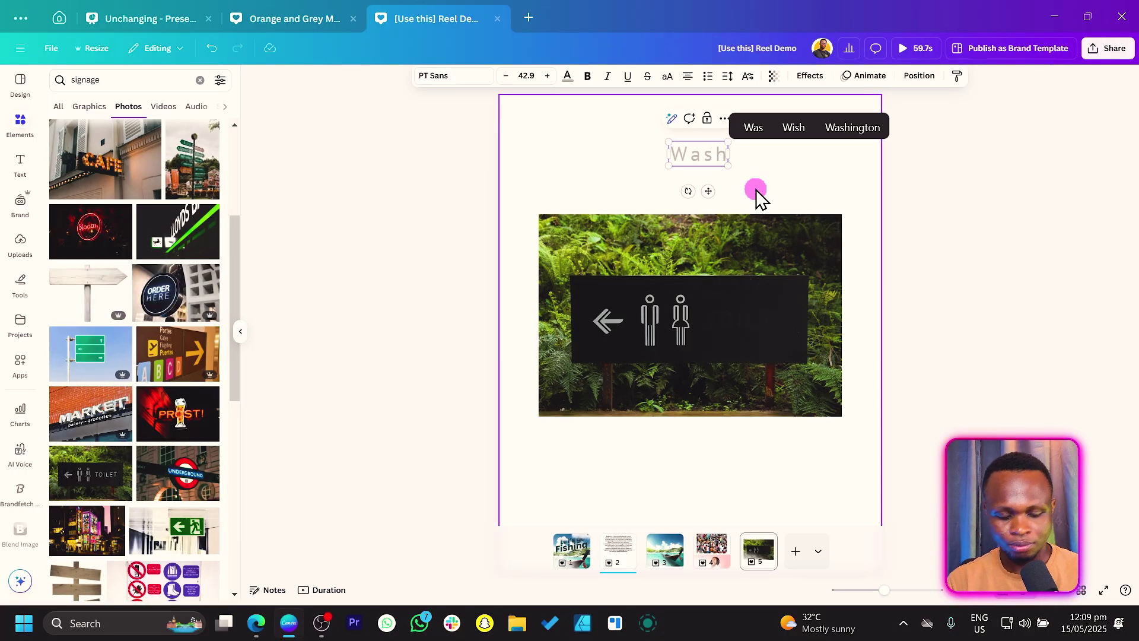
type("roon")
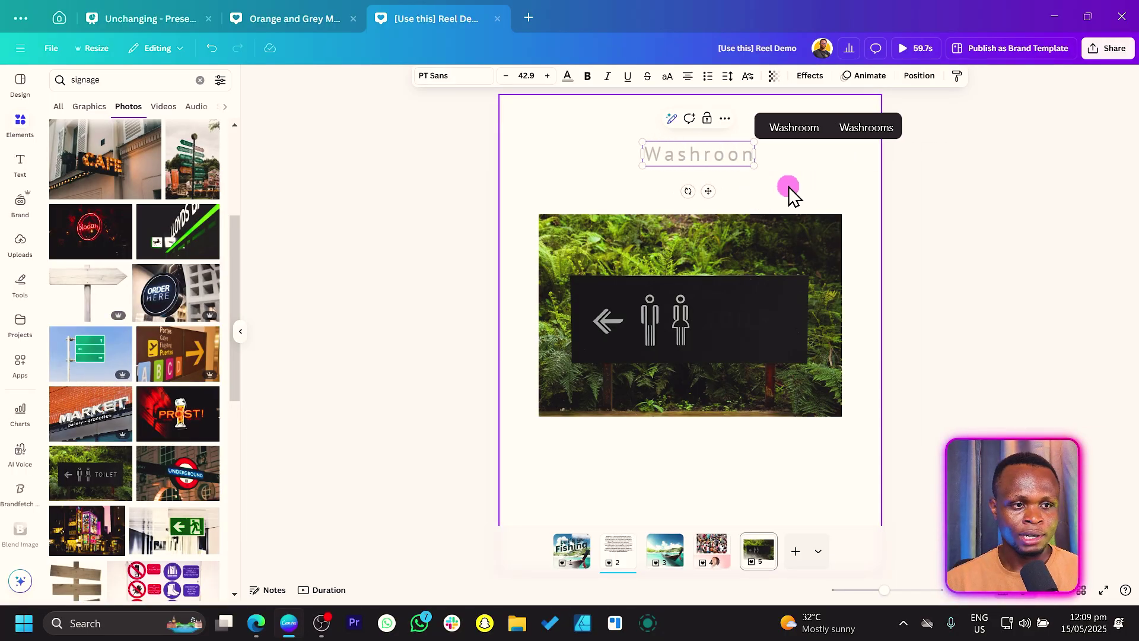
left_click_drag(708, 191, 761, 366)
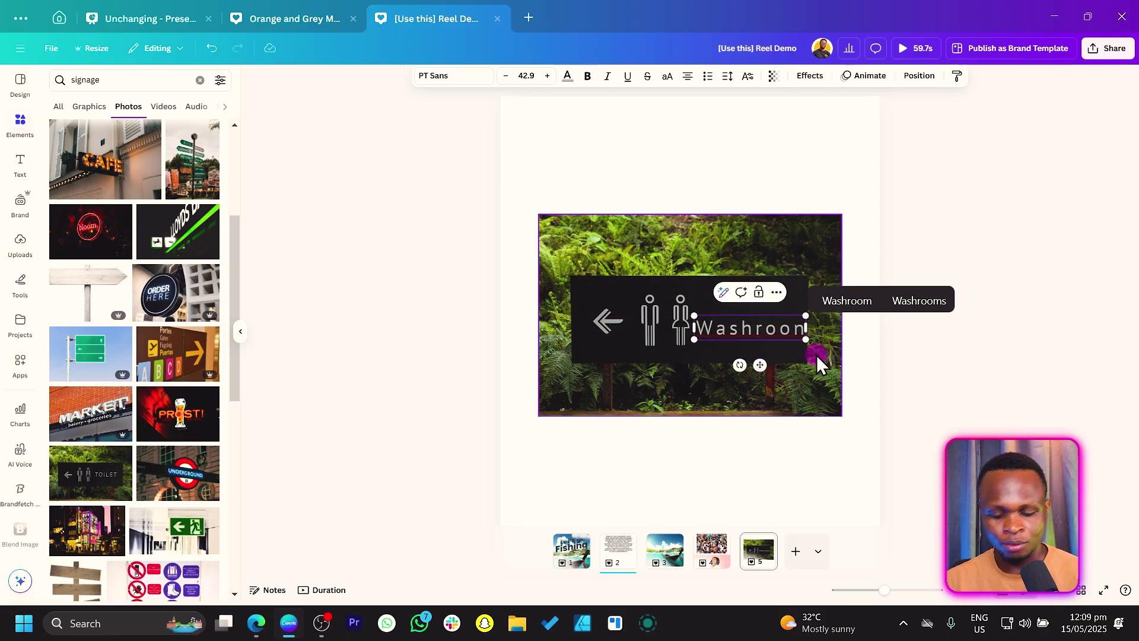
key("BackSpace")
type("m")
key("ctrl+a")
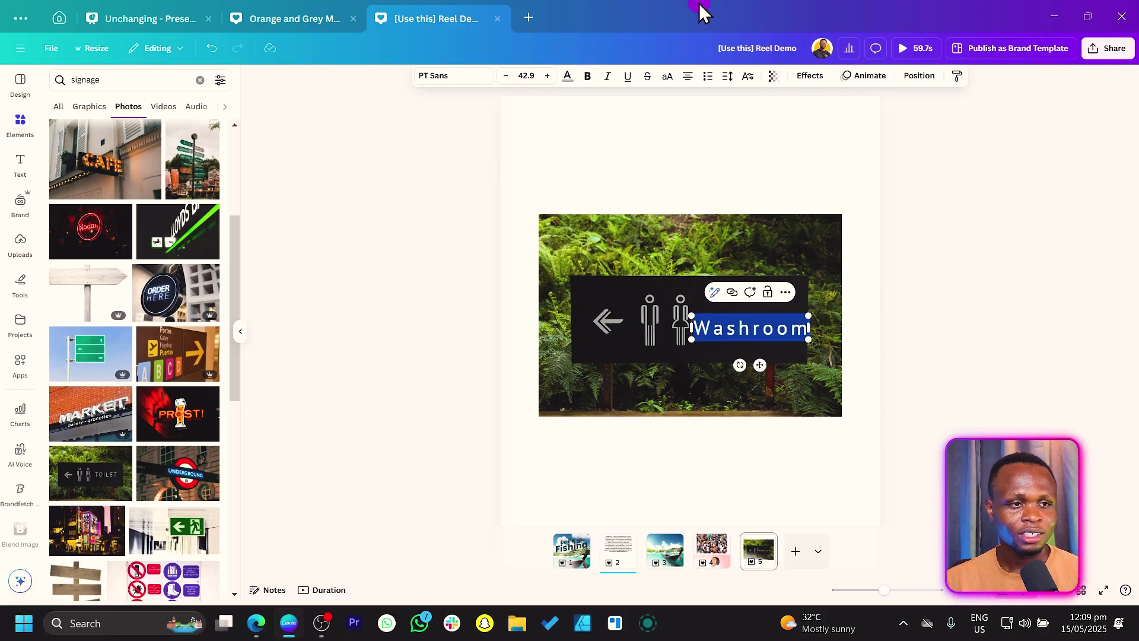
Tighten the letter spacing of 'Washroom' with the Spacing slider, then deselect the text.
left_click(731, 78)
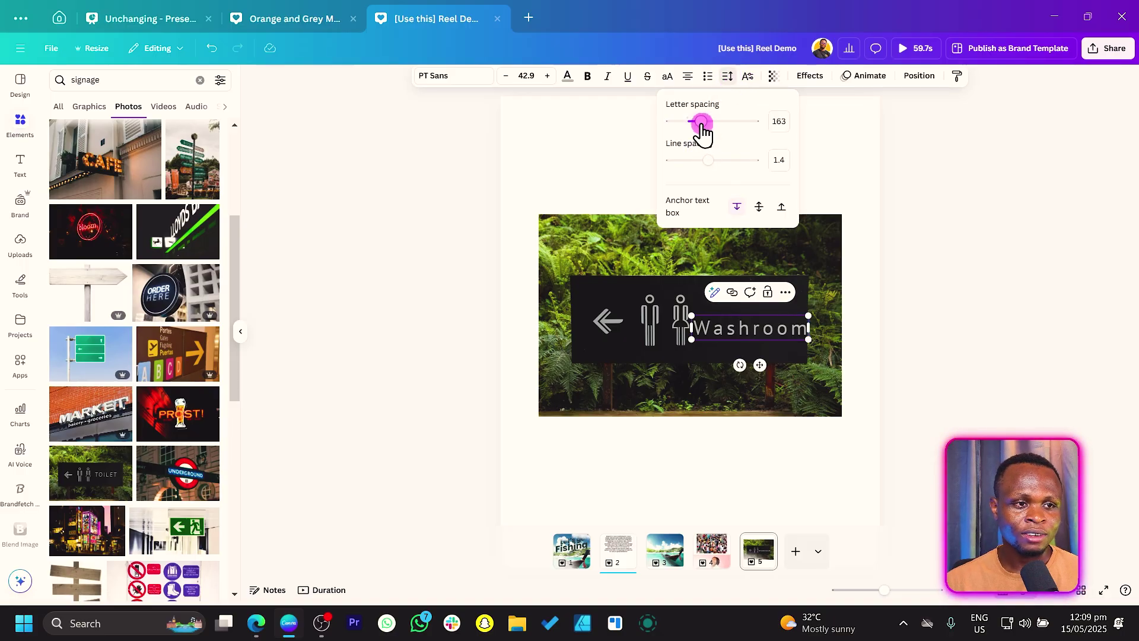
left_click_drag(702, 121, 687, 121)
left_click(758, 365)
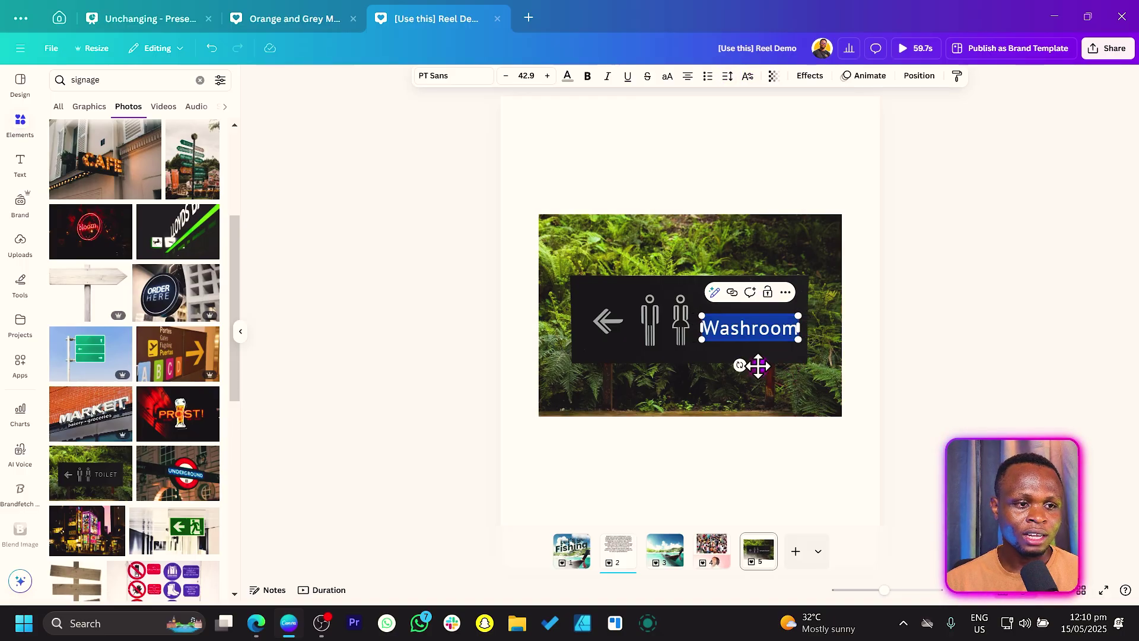
left_click(1023, 311)
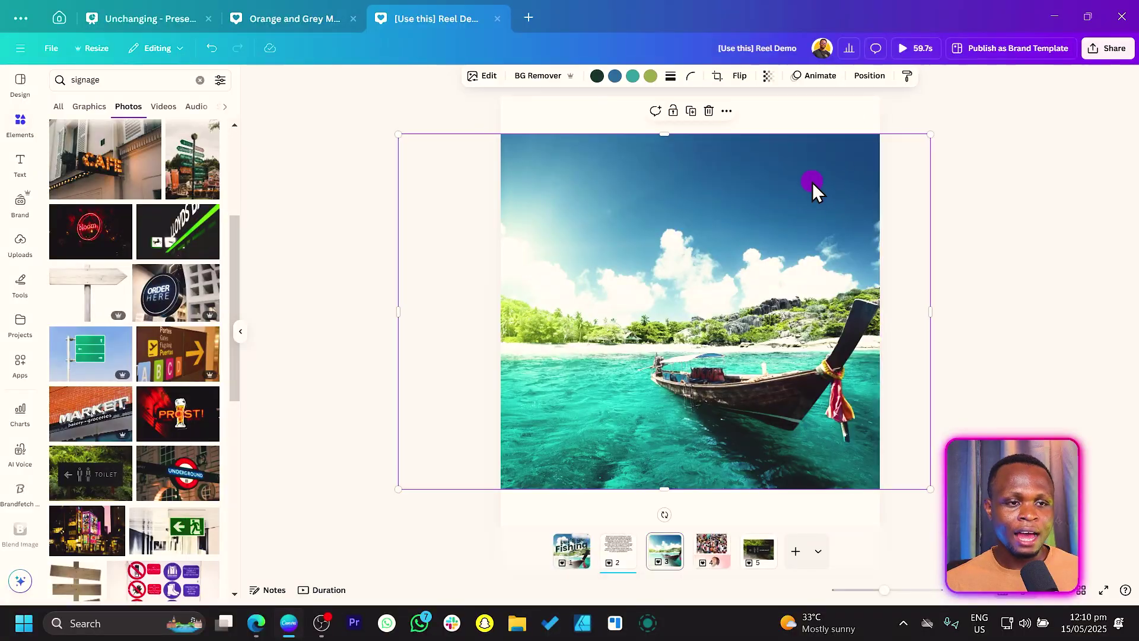
Enlarge the boat photo past the page edges and shift it to the left.
left_click_drag(934, 133, 1002, 86)
left_click_drag(720, 318, 617, 319)
left_click(991, 191)
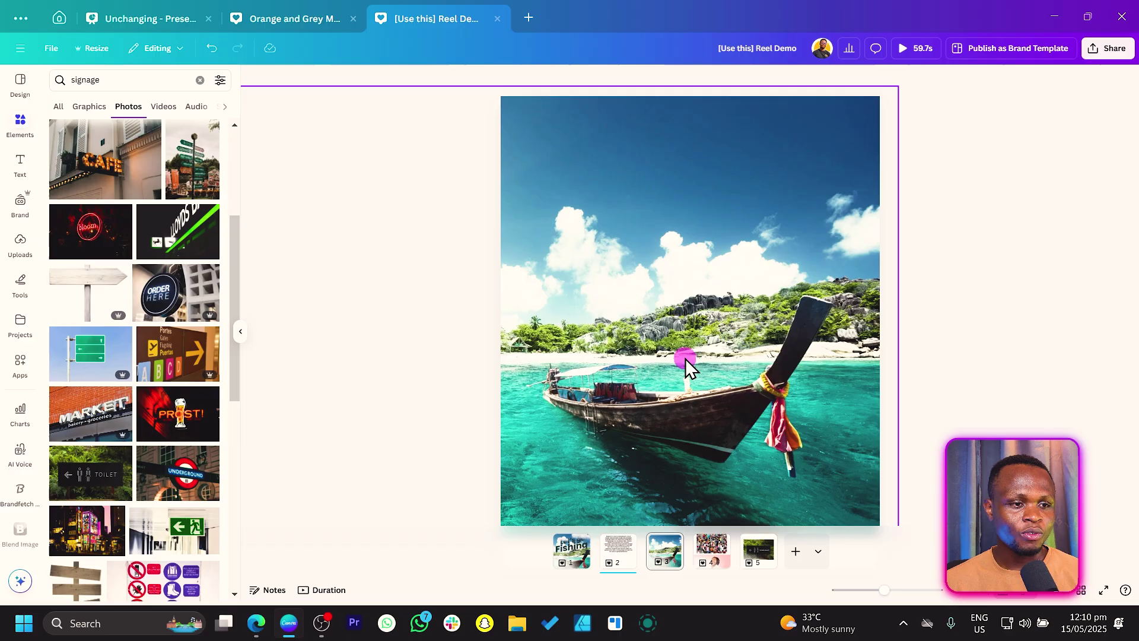
Brush over the hills and sea at brush size 71 and run Magic Grab on them.
left_click(606, 179)
left_click(490, 77)
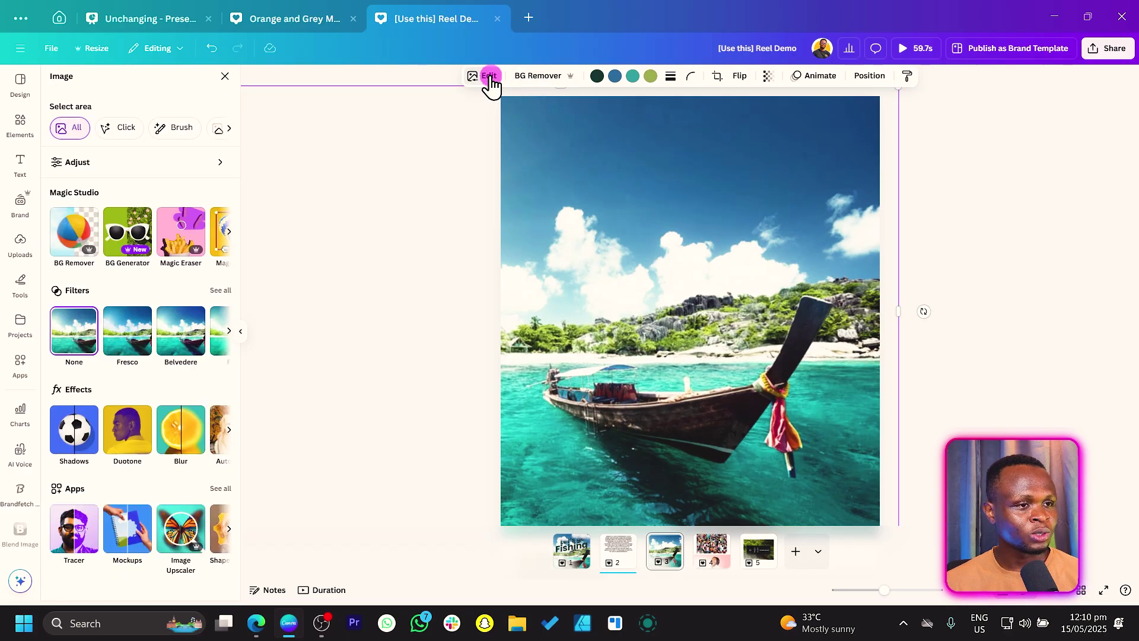
left_click(183, 130)
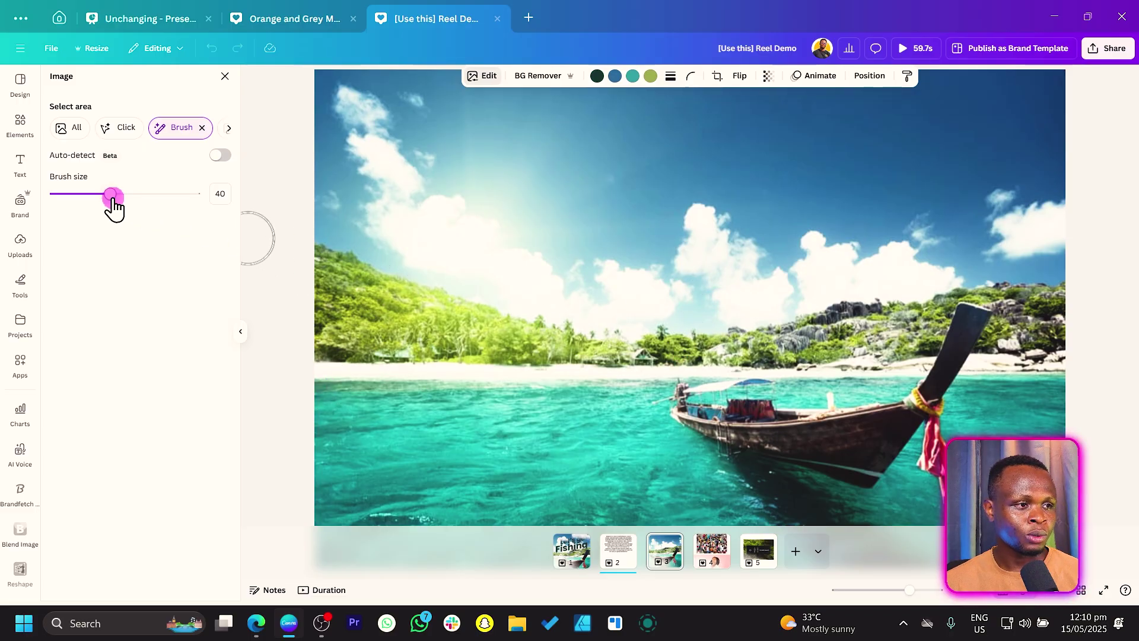
left_click_drag(112, 199, 153, 199)
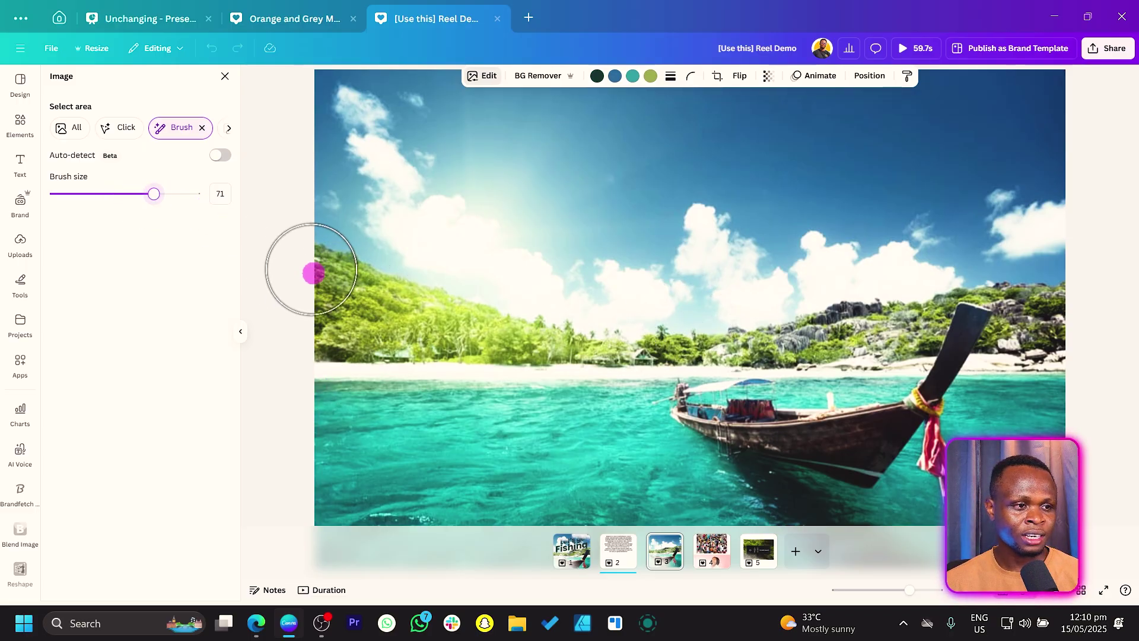
mouse_move(313, 287)
left_mouse_down()
mouse_move(434, 335)
mouse_move(679, 377)
mouse_move(905, 341)
mouse_move(864, 351)
mouse_move(1006, 309)
mouse_move(1031, 318)
mouse_move(1026, 351)
mouse_move(947, 400)
mouse_move(704, 448)
mouse_move(521, 436)
mouse_move(332, 366)
left_mouse_up()
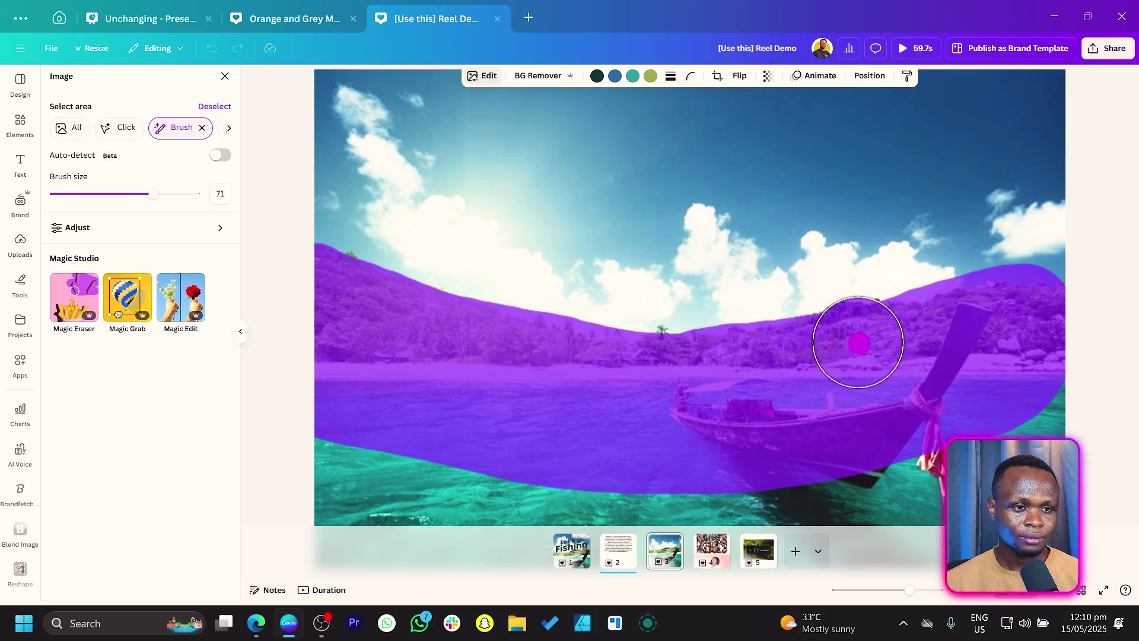
mouse_move(427, 452)
left_mouse_down()
mouse_move(326, 452)
mouse_move(670, 479)
mouse_move(1034, 471)
mouse_move(1056, 424)
mouse_move(1045, 421)
mouse_move(1038, 507)
mouse_move(1021, 524)
mouse_move(799, 495)
mouse_move(299, 495)
mouse_move(342, 427)
mouse_move(492, 357)
left_mouse_up()
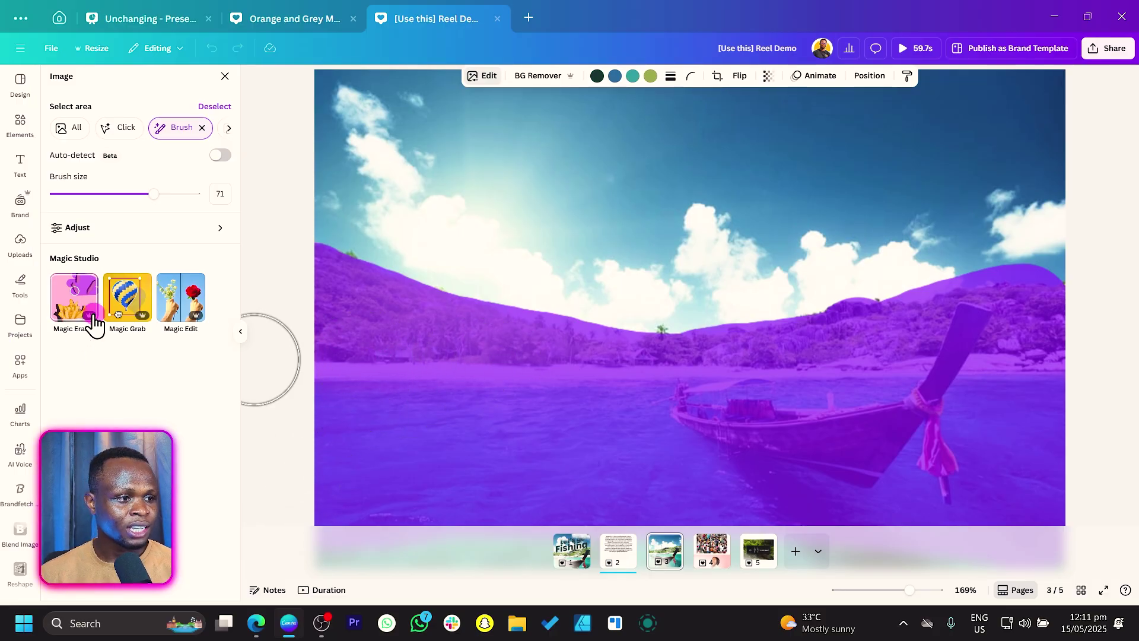
left_click(128, 300)
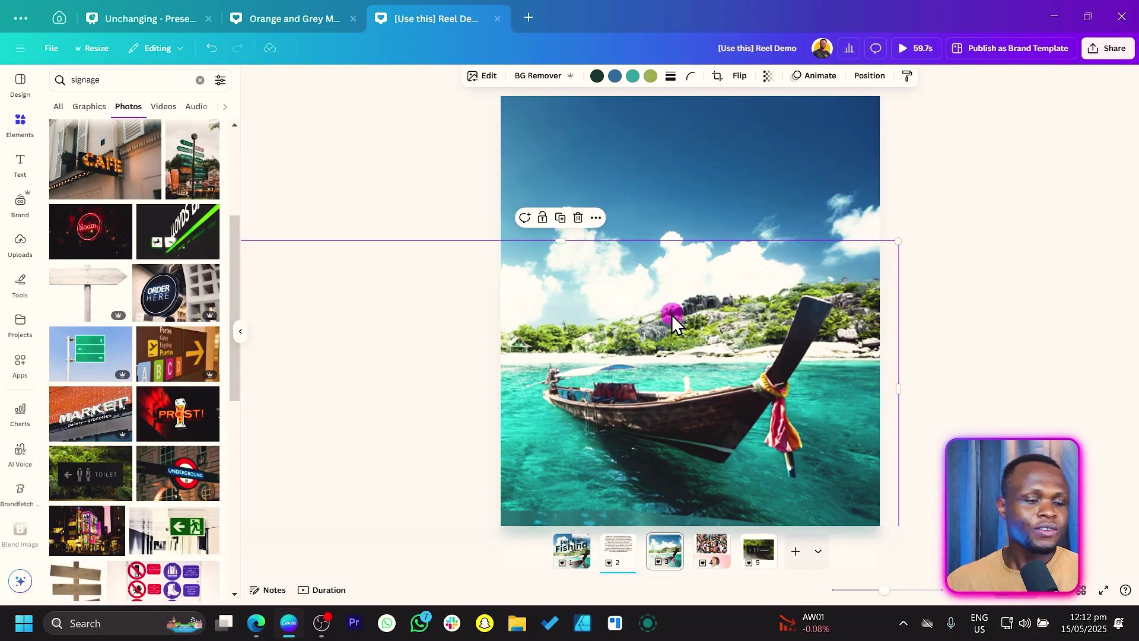
left_click_drag(755, 384, 747, 354)
key("ctrl+z")
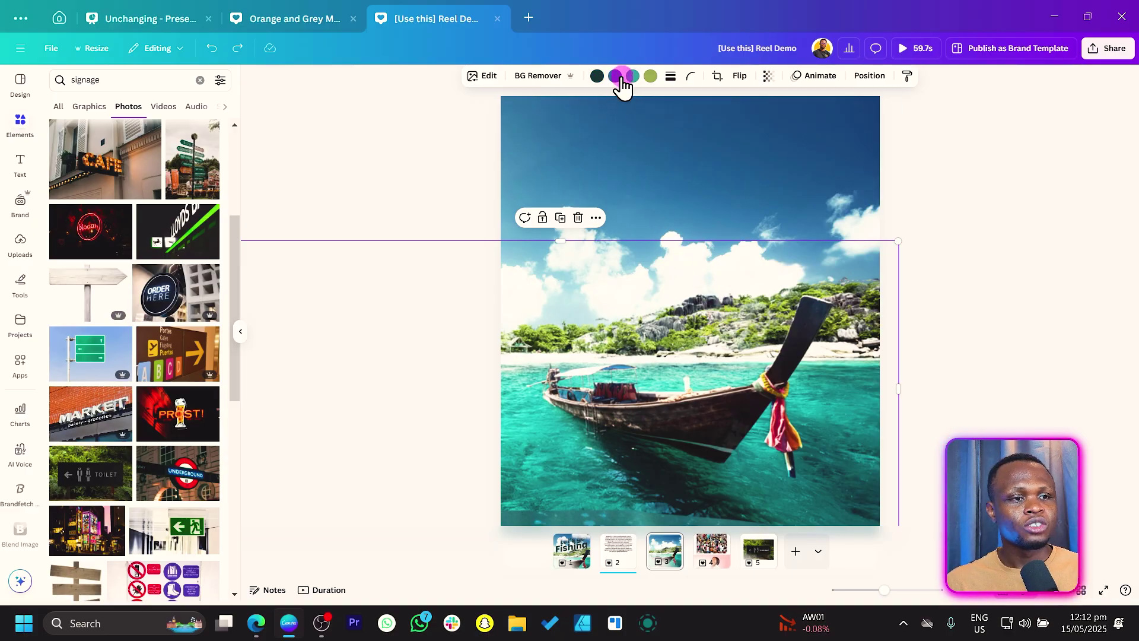
left_click(598, 77)
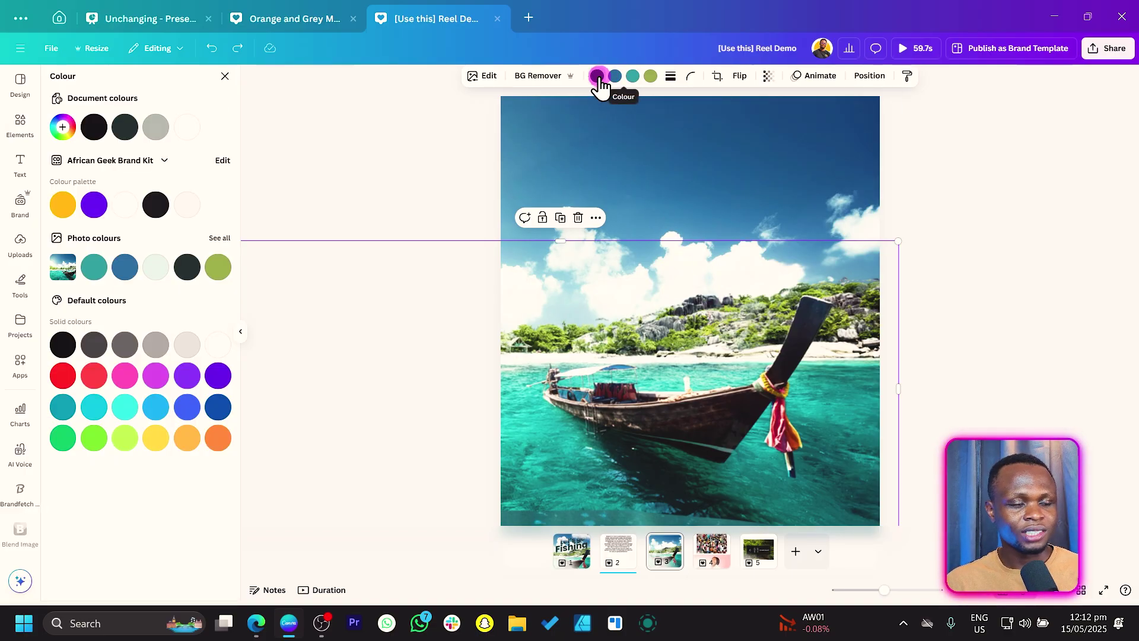
left_click(93, 208)
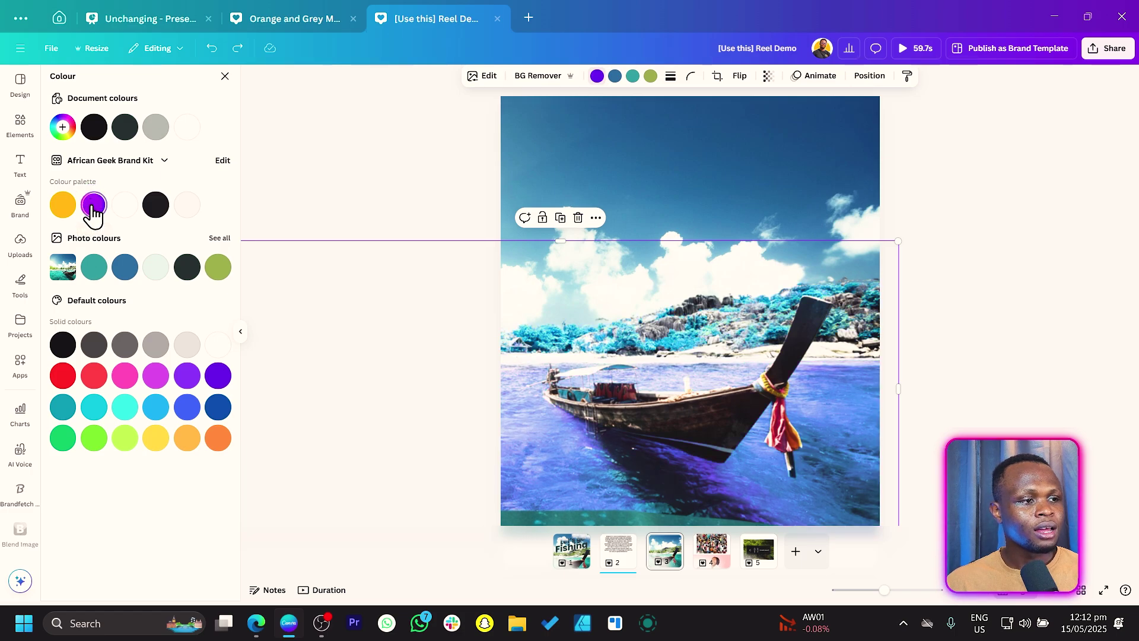
left_click(70, 211)
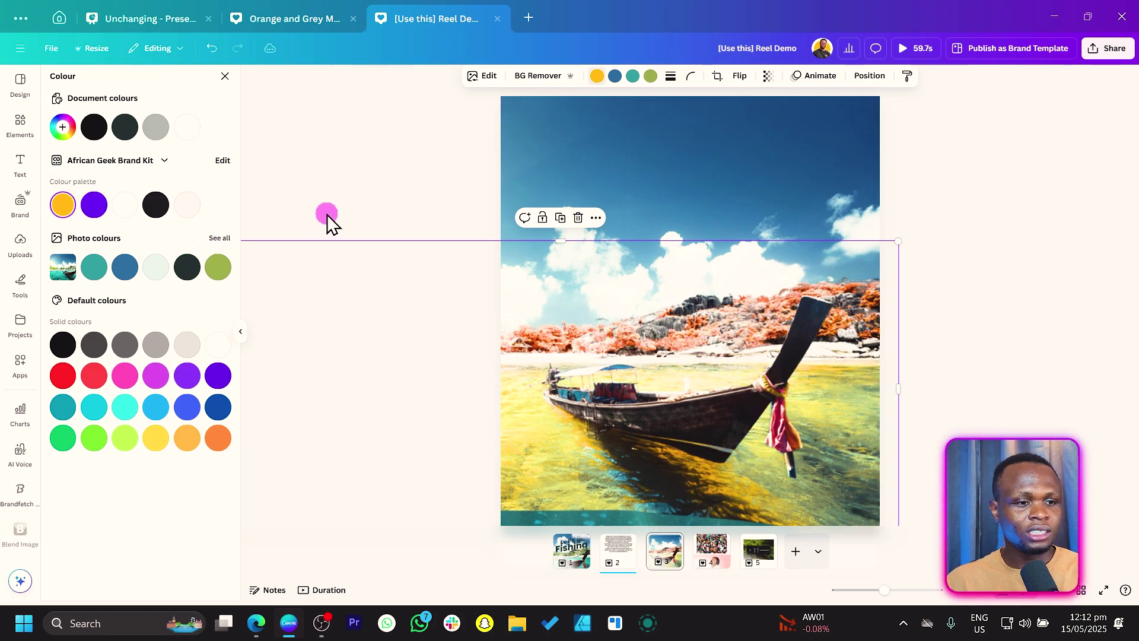
key("ctrl+z")
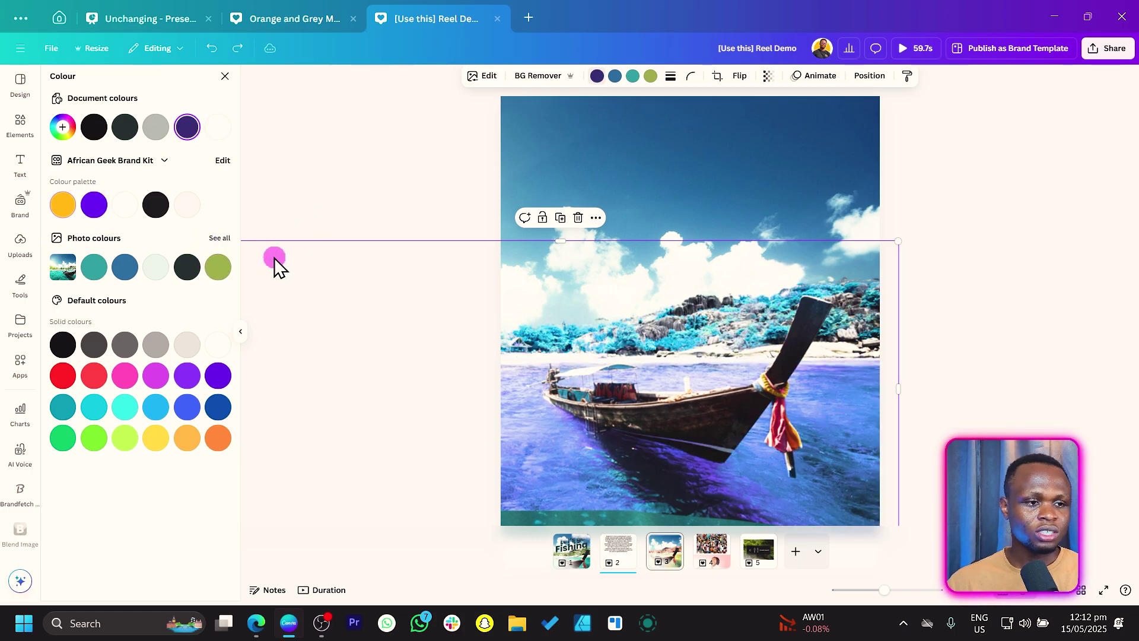
key("ctrl+z")
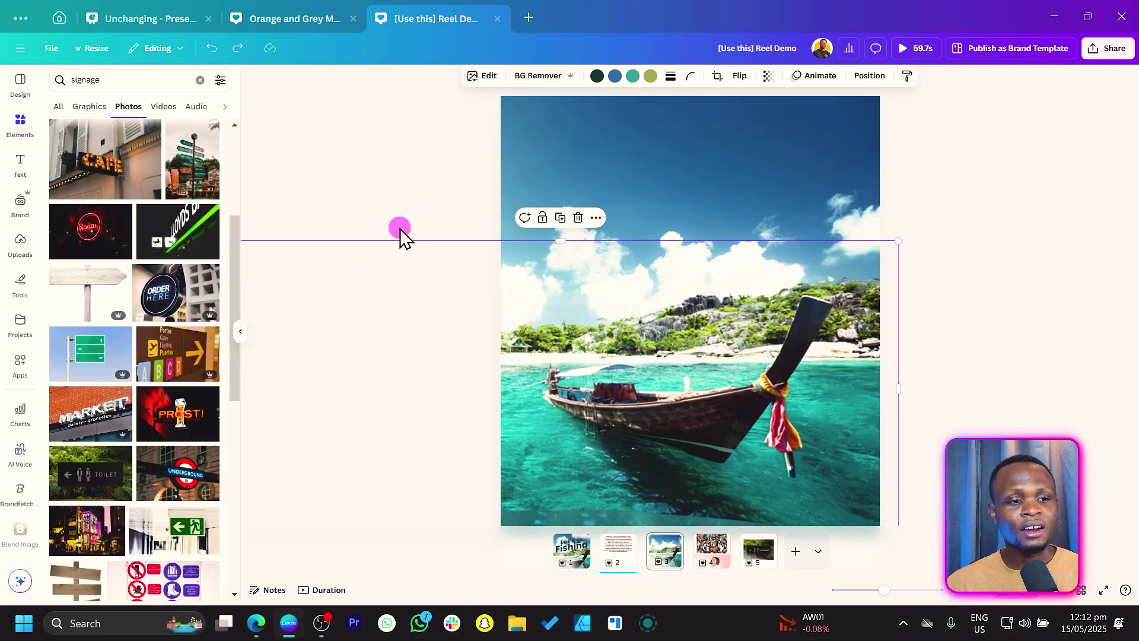
Raise the boat photo's saturation to 41, undo the vibrance change, and deselect the photo.
left_click(446, 80)
left_click(117, 169)
scroll(122, 379, "down", 5)
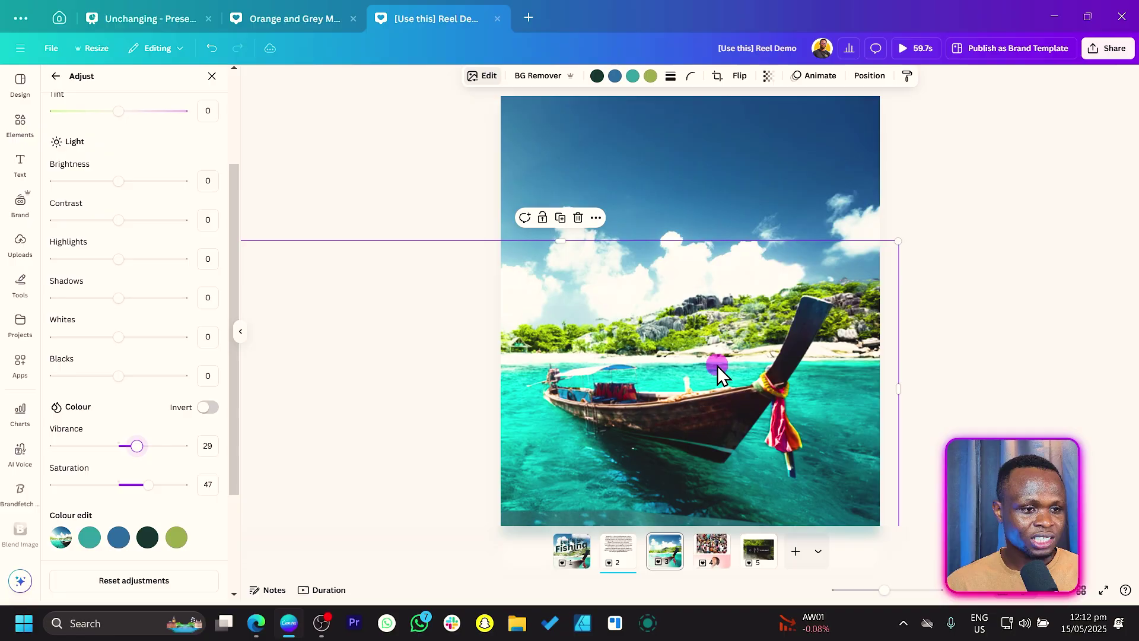
key("ctrl+z")
key("ctrl+z")
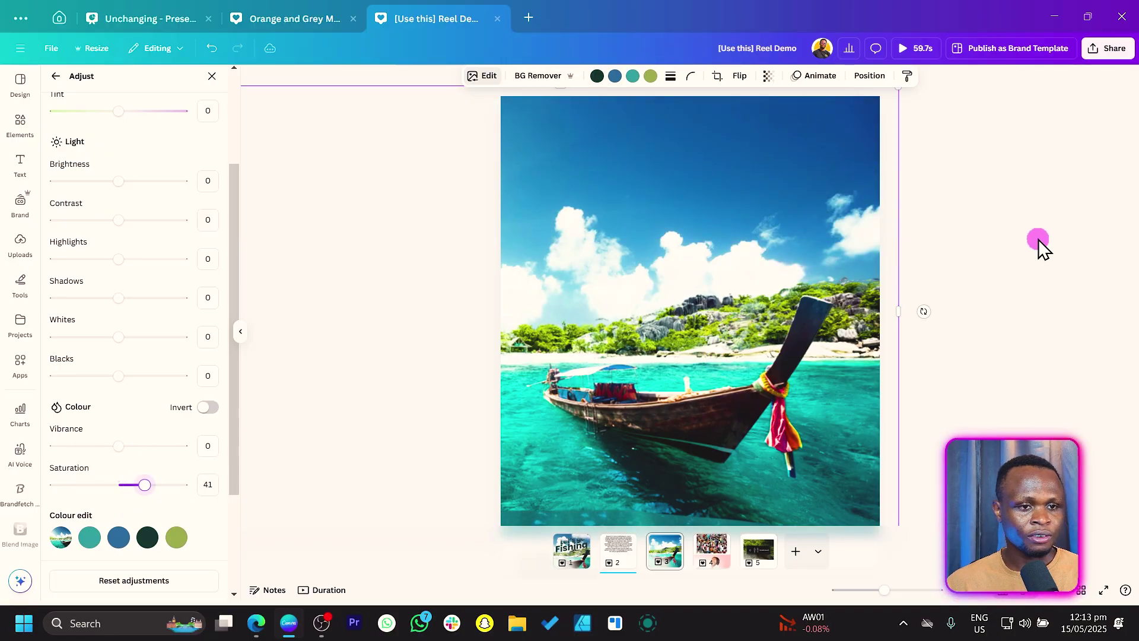
key("Escape")
Add a text box at the top of the page in Poppins reading 'FISHING'.
key("t")
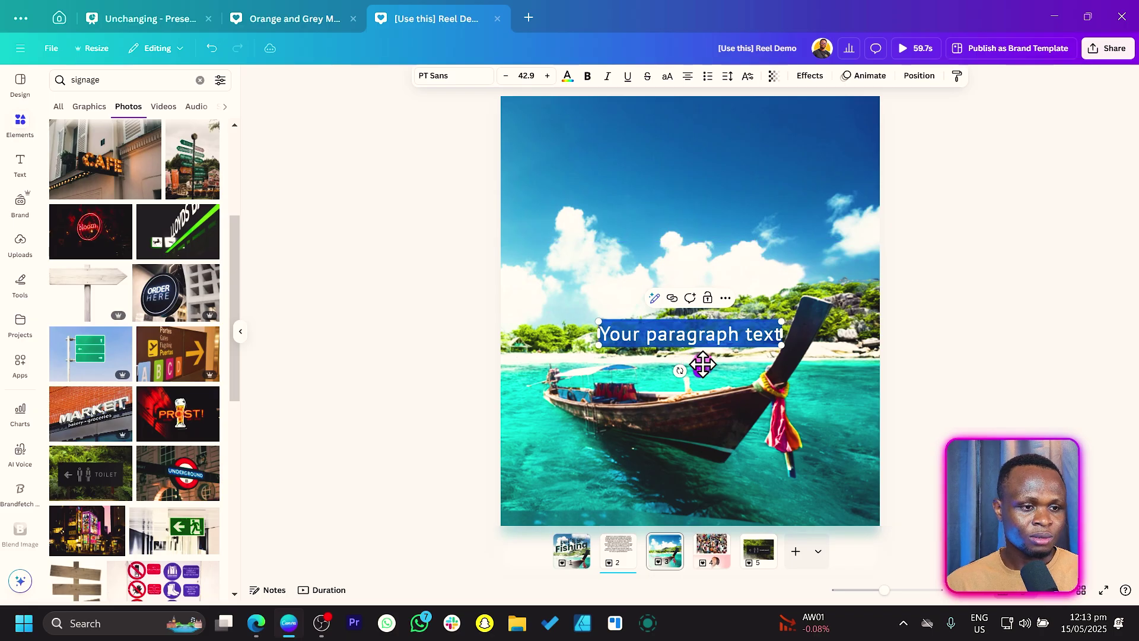
left_click_drag(702, 364, 695, 203)
left_click(435, 76)
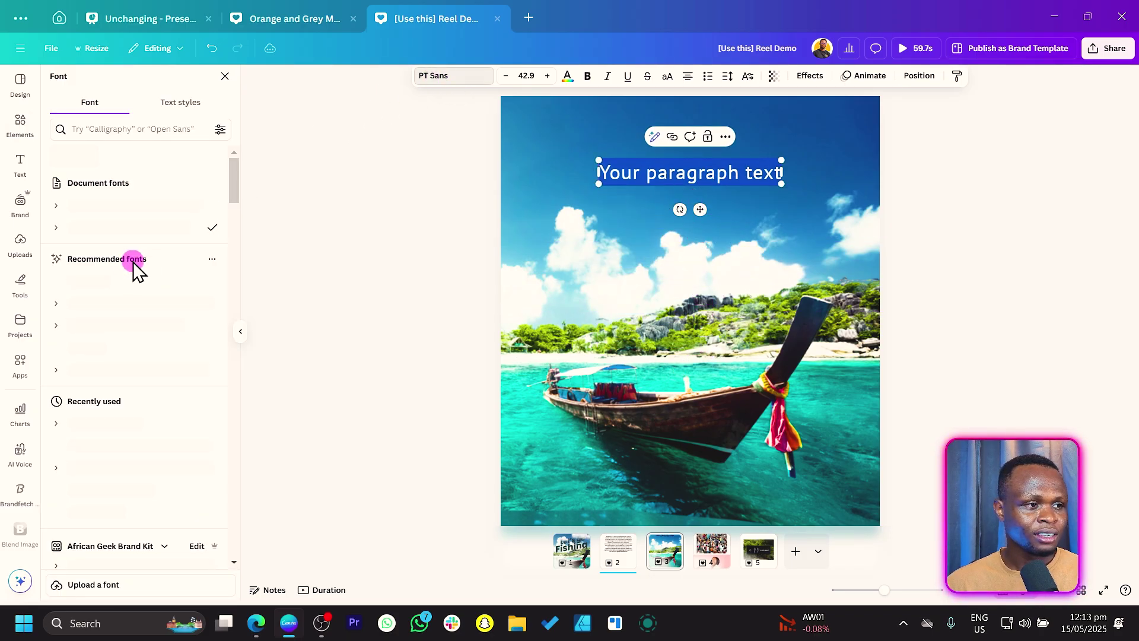
left_click(101, 207)
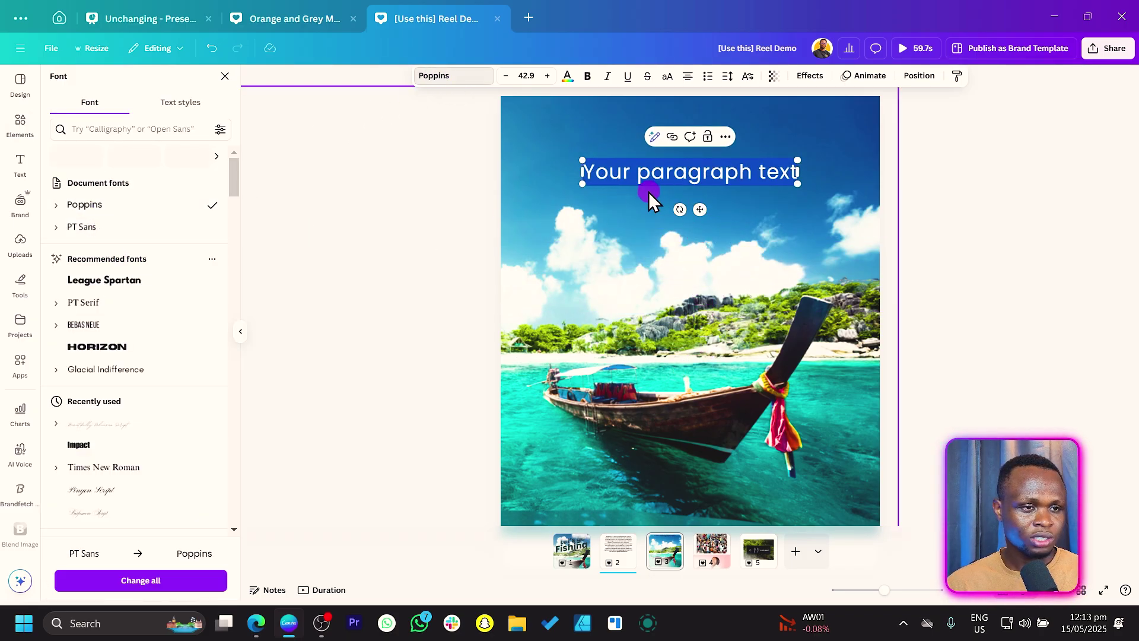
key("BackSpace")
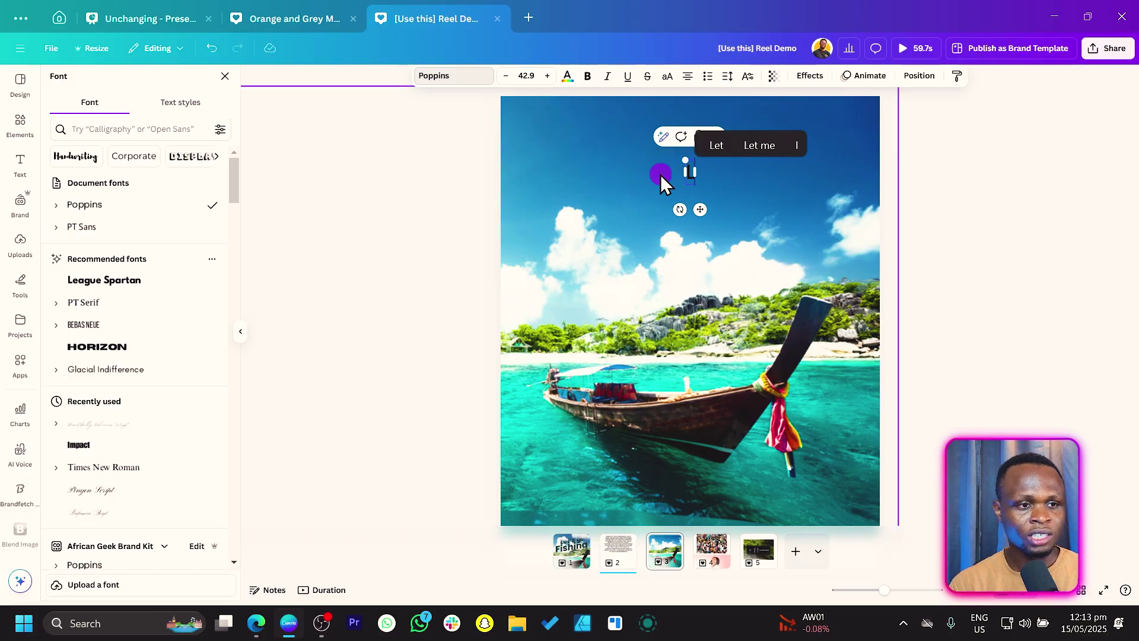
key("Caps_Lock")
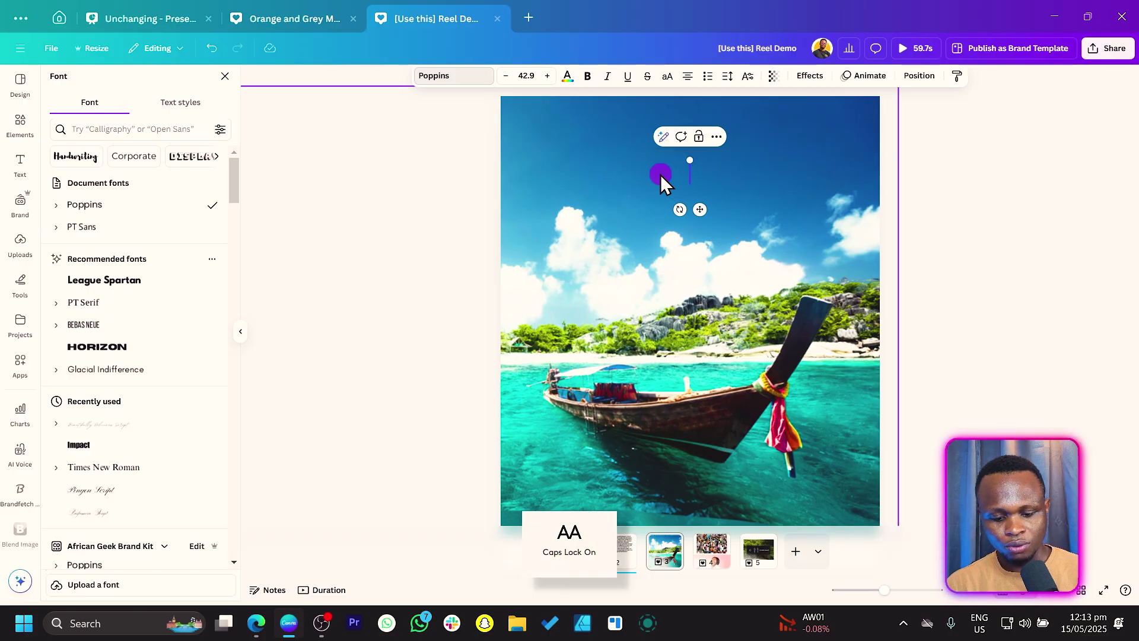
type("FISHING")
key("ctrl+a")
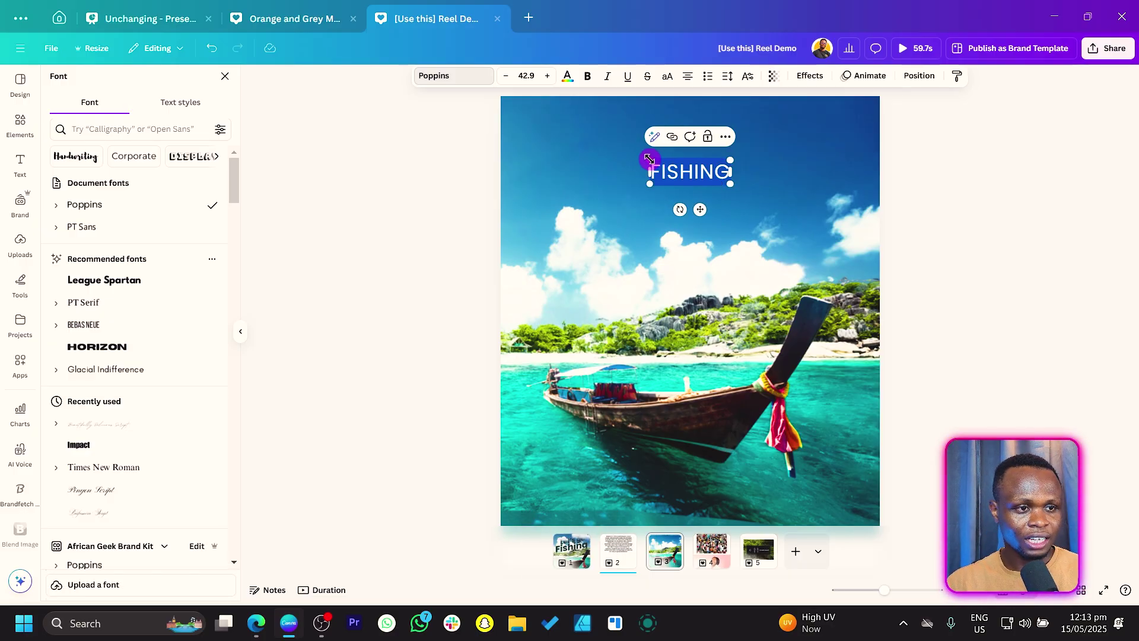
Enlarge FISHING to 175, make it italic, move it lower and tilt it upward.
left_click_drag(650, 158, 516, 123)
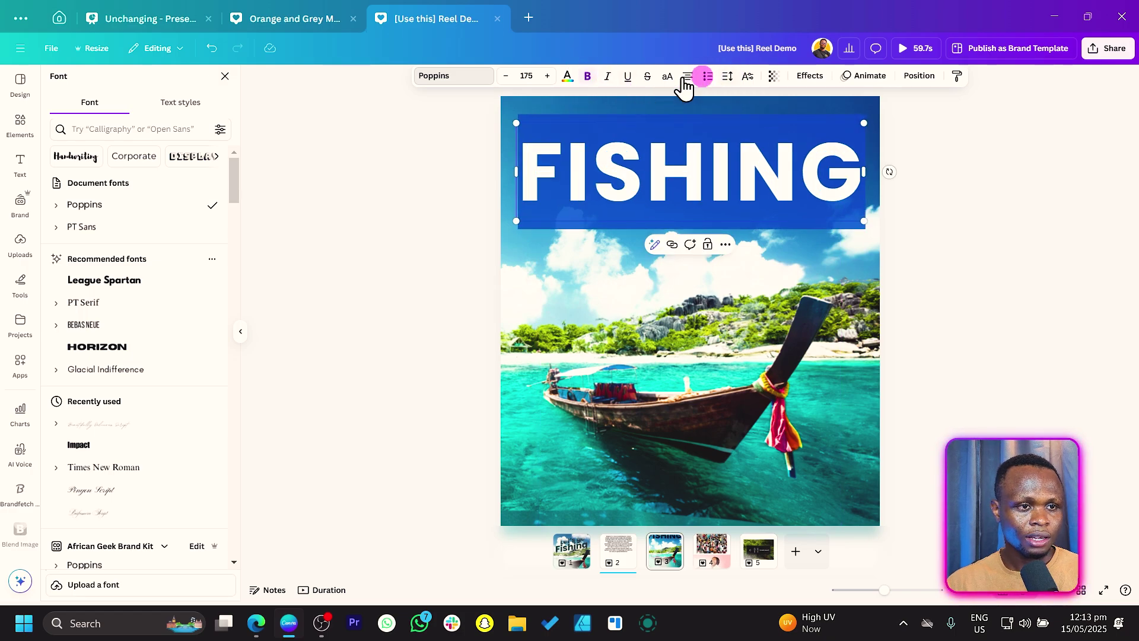
left_click(607, 76)
left_click(1015, 211)
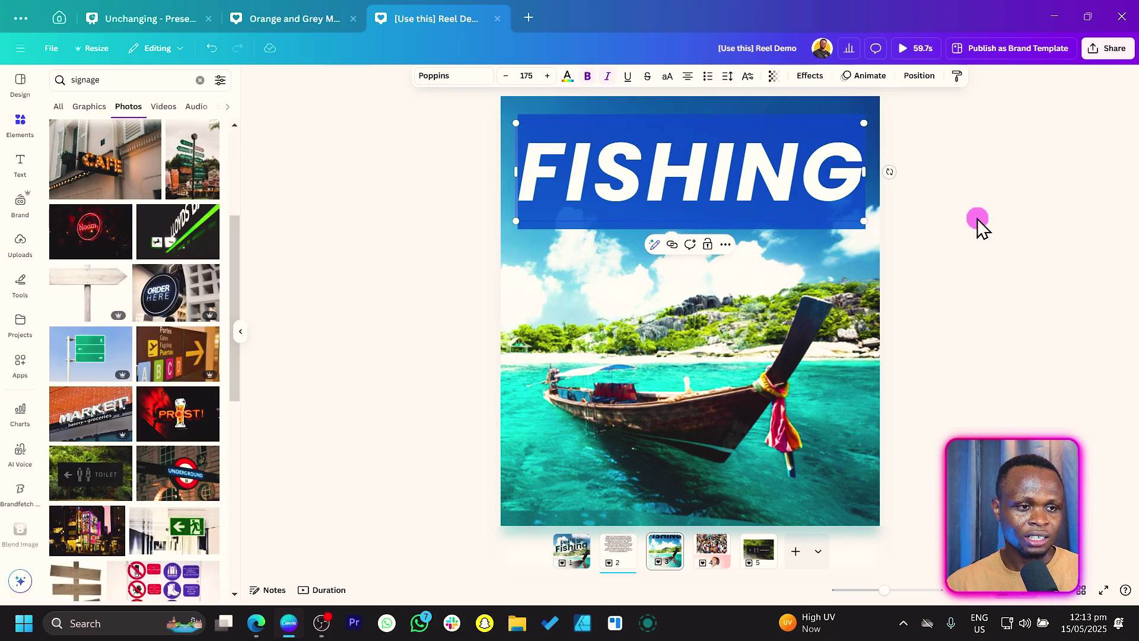
left_click_drag(734, 171, 727, 262)
left_click_drag(686, 337, 799, 341)
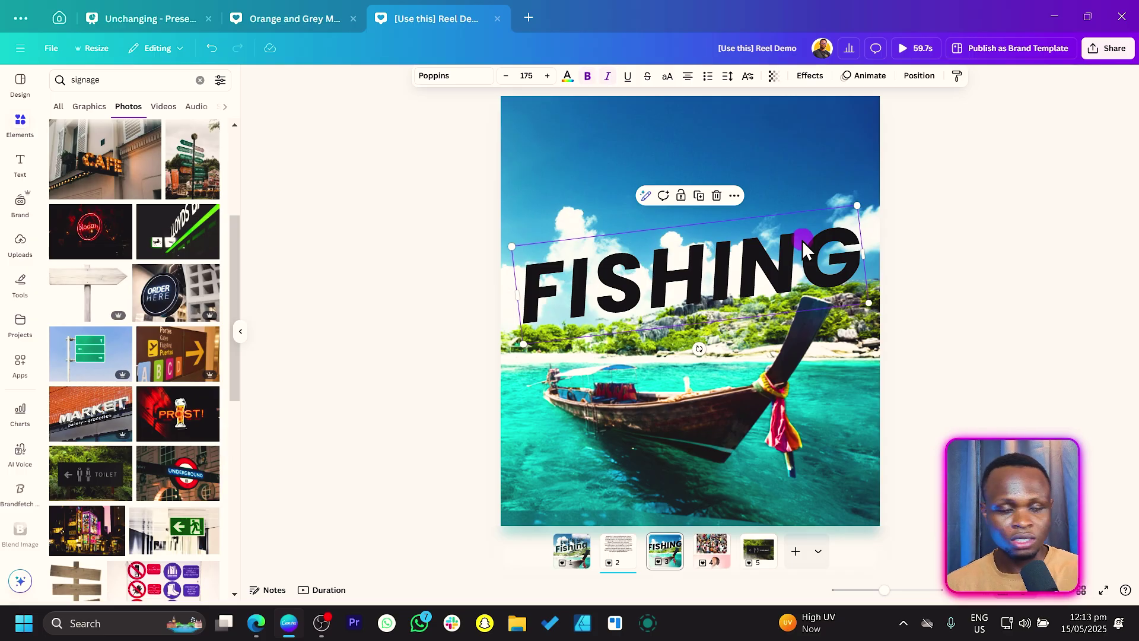
Turn the copied title line into a smaller 'Let's go' at size 143 just above FISHING.
left_click_drag(801, 240, 810, 172)
double_click(809, 172)
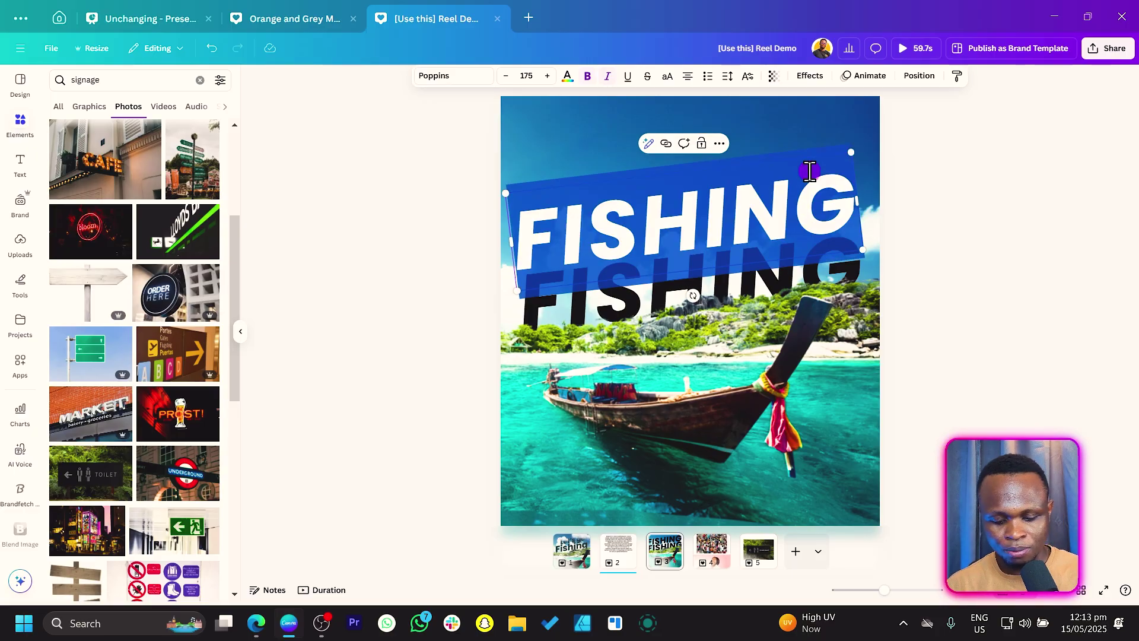
type("LE")
key("Caps_Lock")
key("BackSpace")
type("et's")
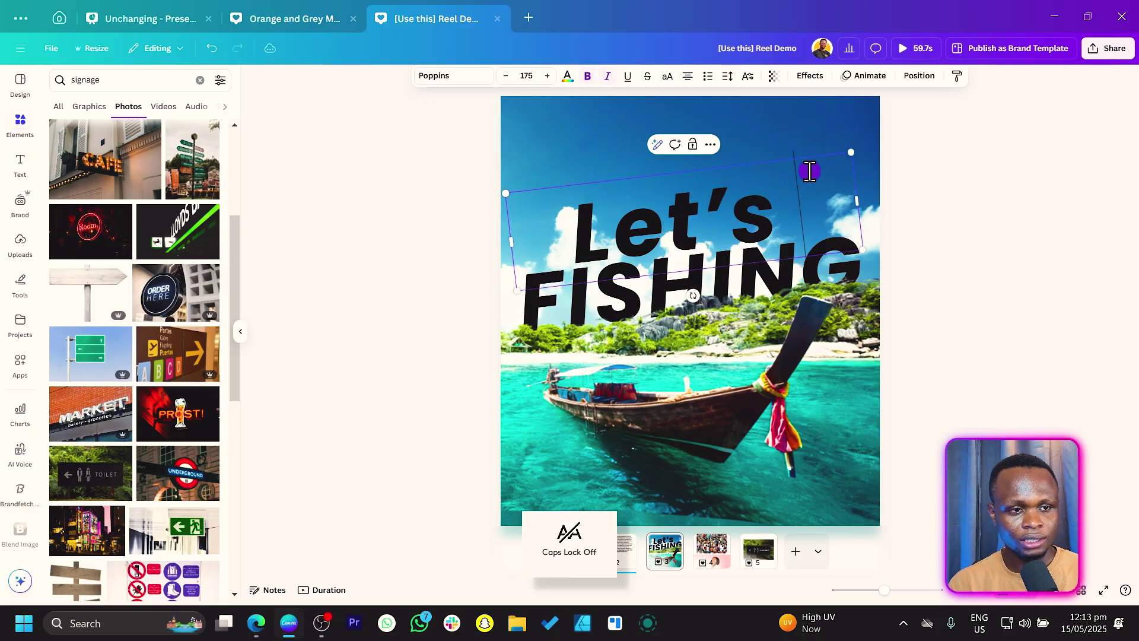
type(" ho")
key("BackSpace")
key("BackSpace")
type("go")
left_click_drag(810, 172, 533, 222)
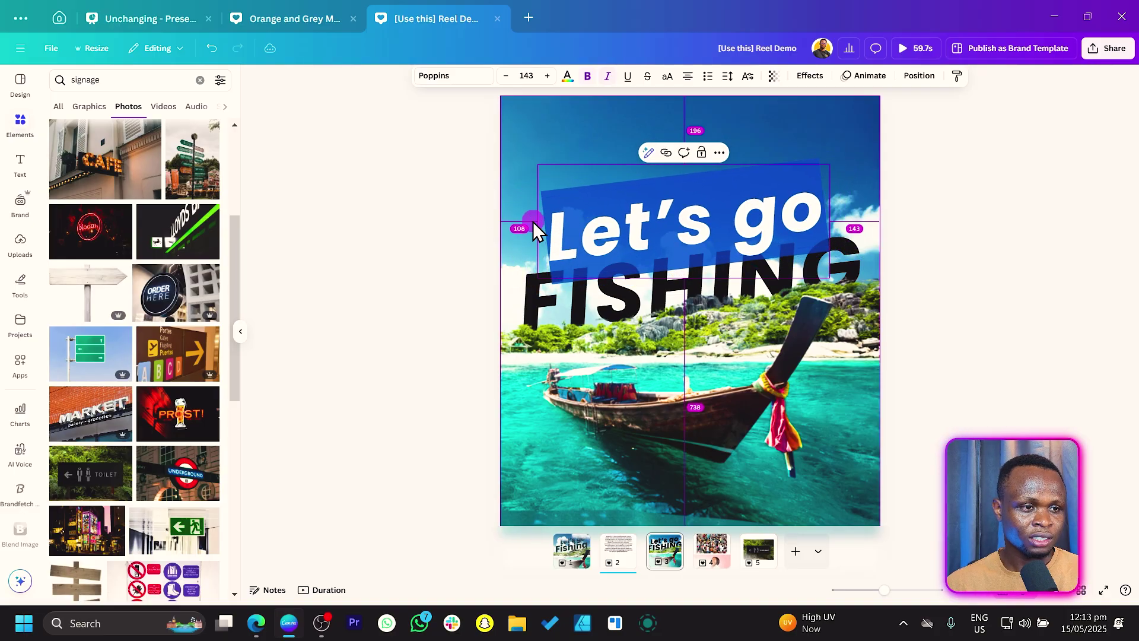
left_click_drag(621, 216, 620, 224)
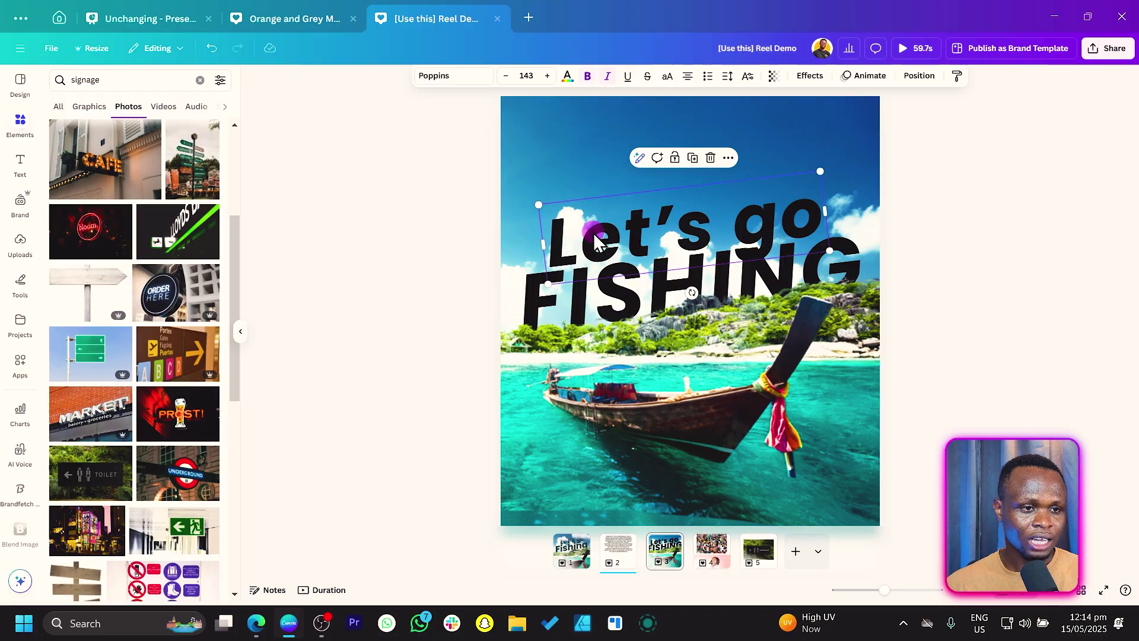
Search Elements for 'clou' and add two cloud images to the page.
left_click(136, 82)
type("clouds")
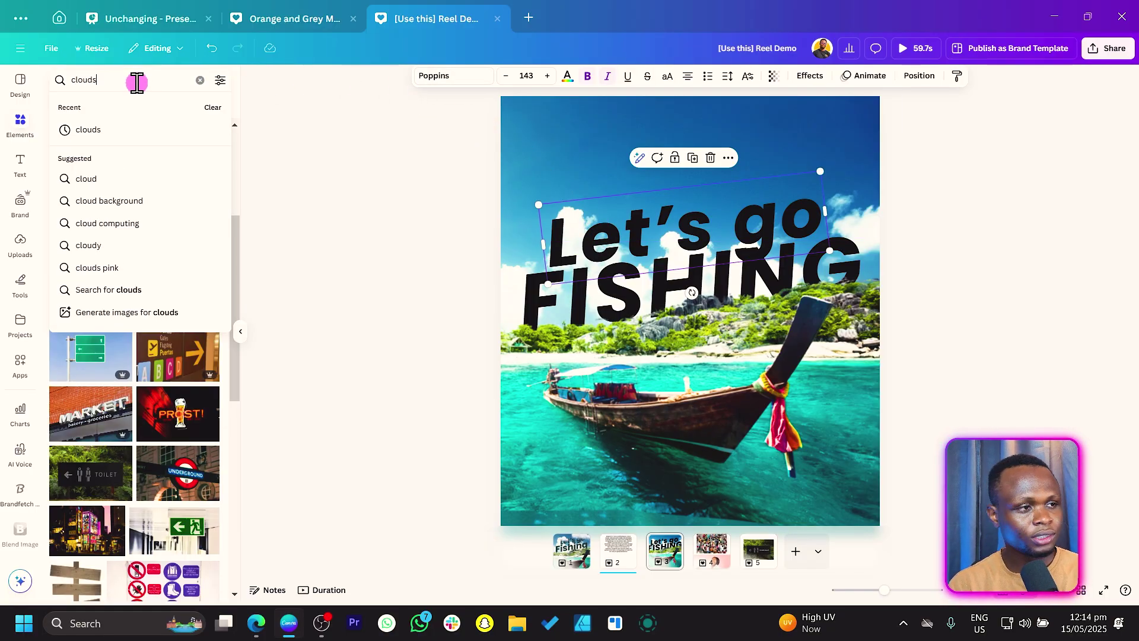
key("Return")
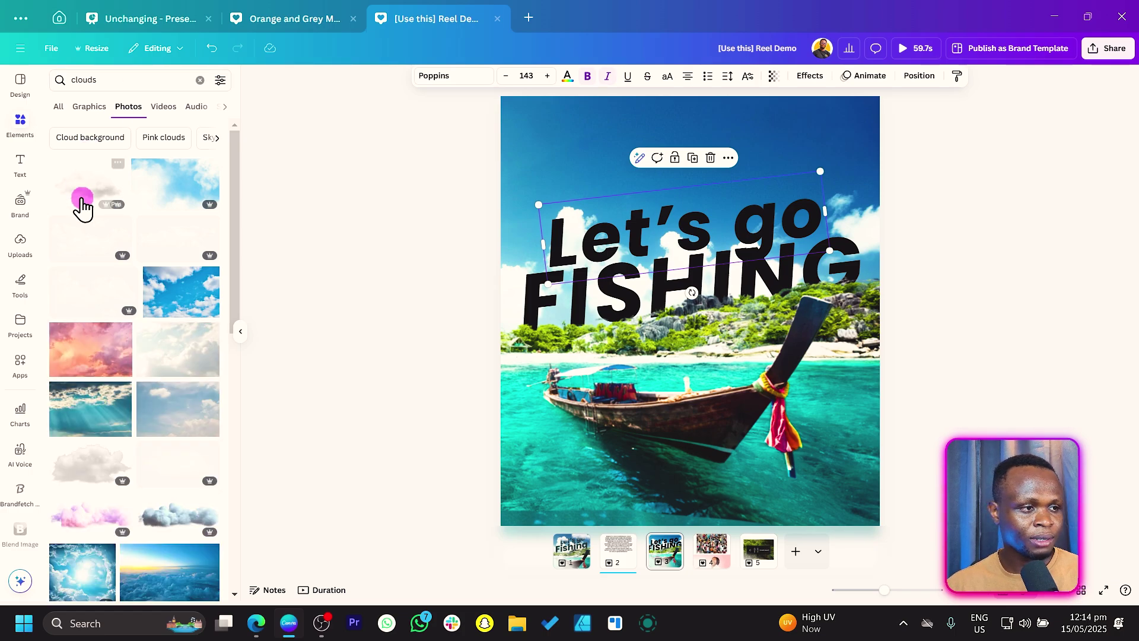
left_click(89, 181)
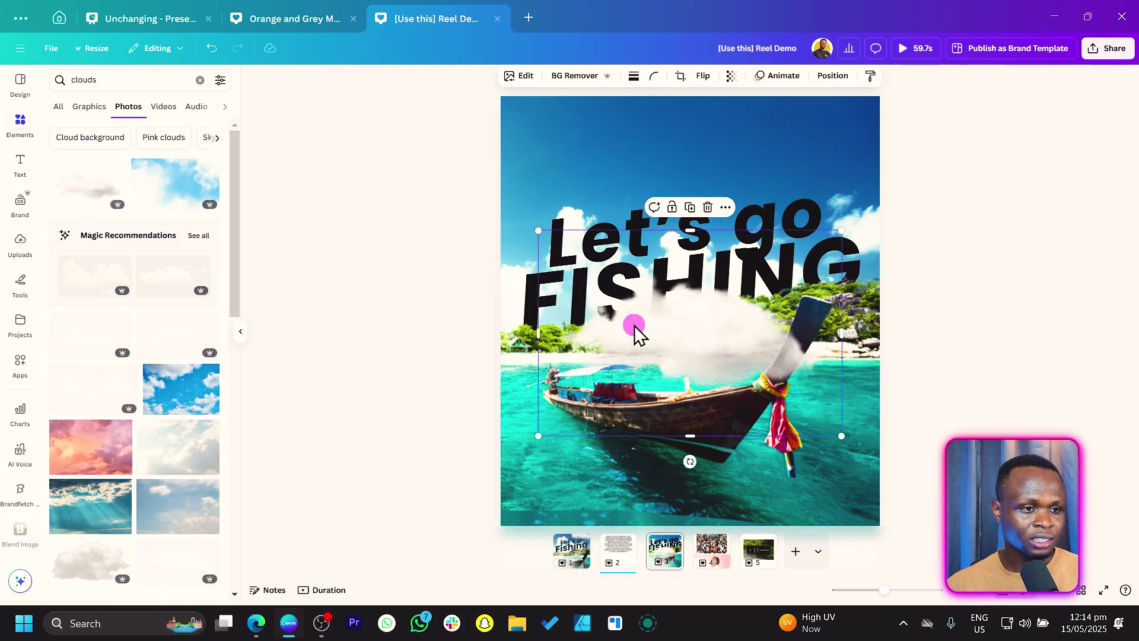
left_click(119, 354)
Position the clouds in the sky at the top right behind the title.
mouse_move(750, 205)
left_mouse_down()
mouse_move(692, 356)
mouse_move(354, 259)
mouse_move(755, 233)
mouse_move(757, 244)
mouse_move(757, 224)
left_mouse_up()
left_click_drag(627, 194, 889, 161)
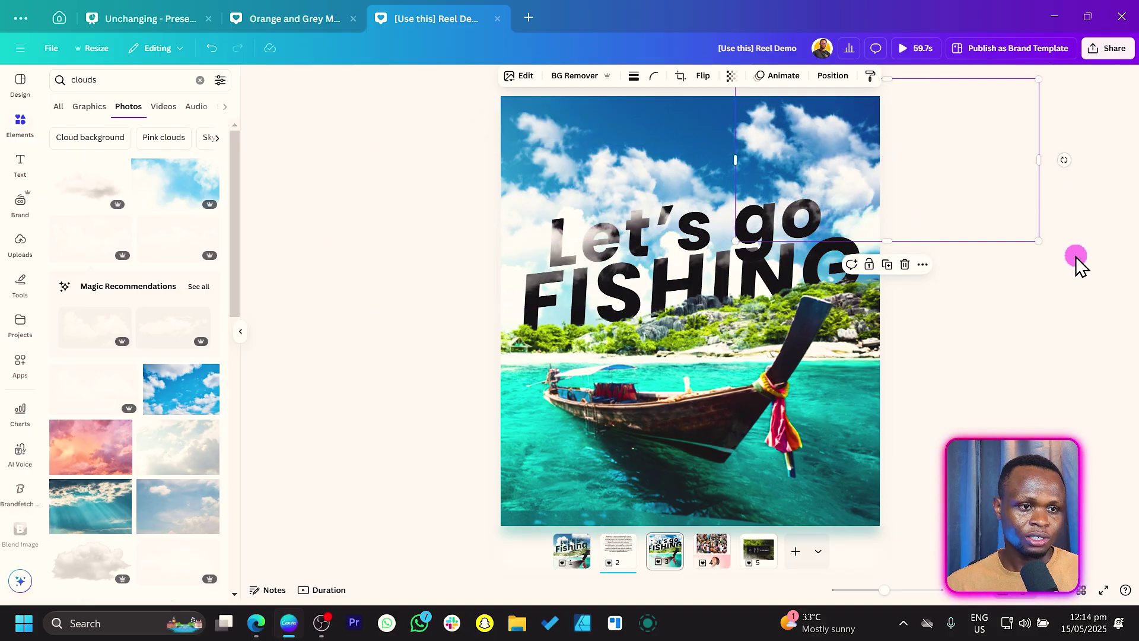
left_click(1009, 344)
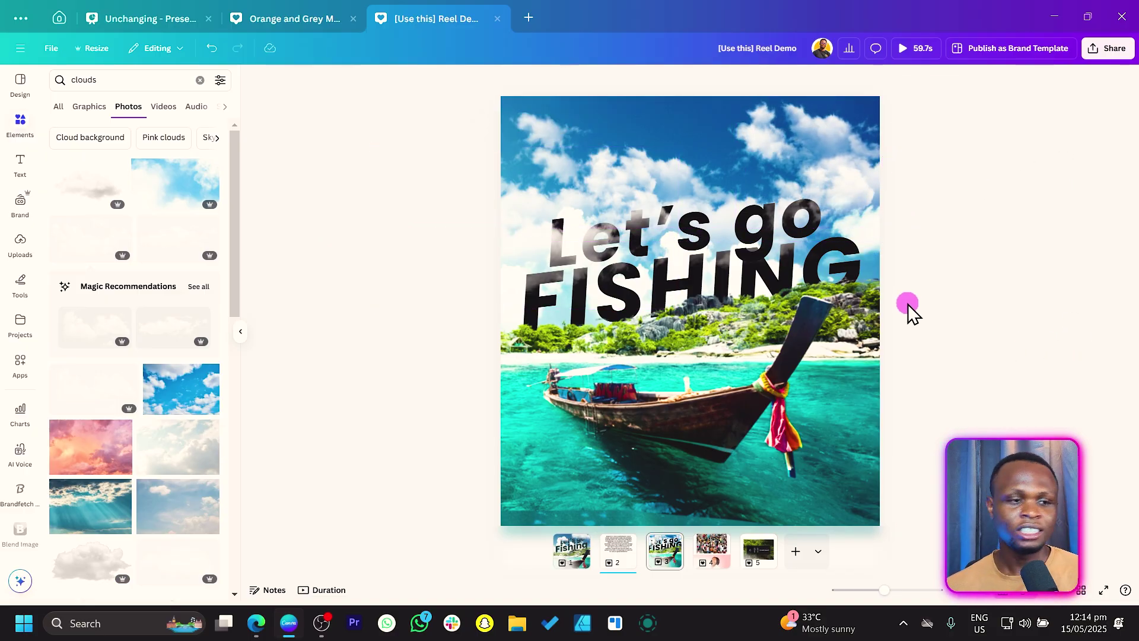